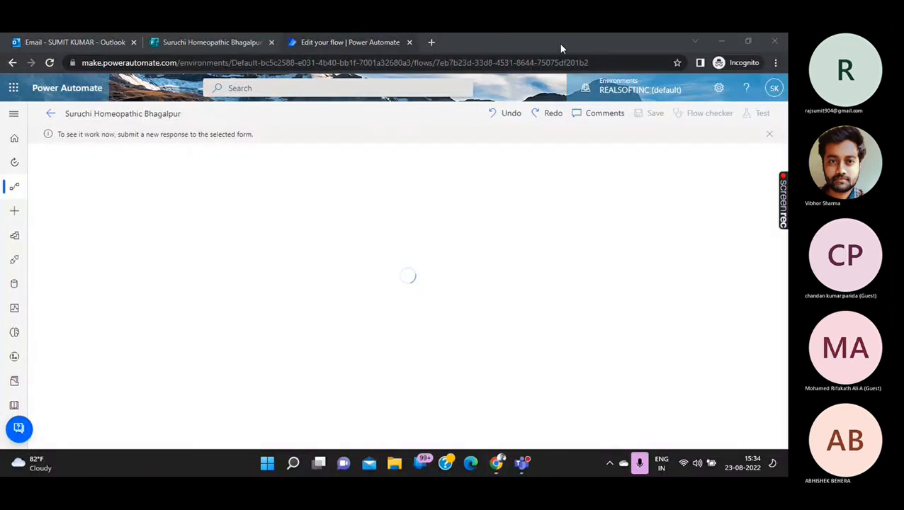
# Submit another response to the Suruchi Homeopathic Bhagalpur form with Medicine selected and a three-star rating.
pyautogui.click(211, 41)
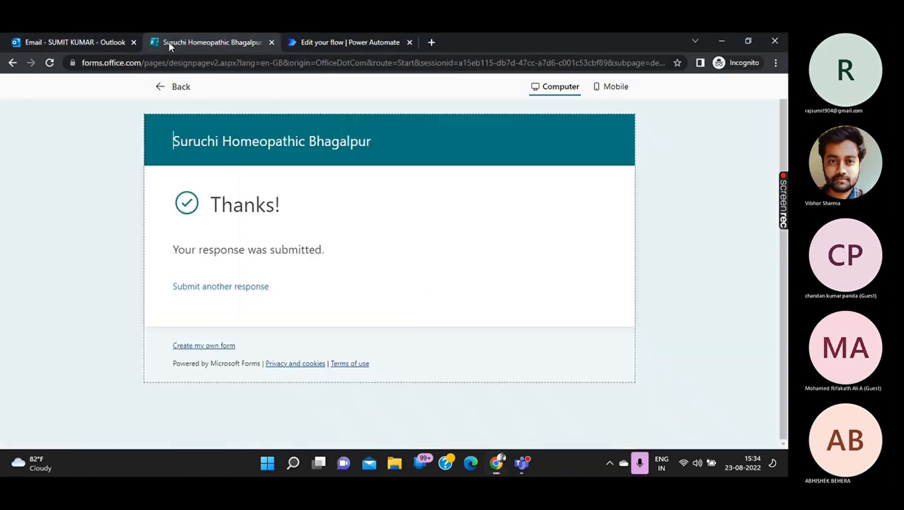
pyautogui.click(226, 288)
pyautogui.click(190, 301)
pyautogui.scroll(-3, 222, 308)
pyautogui.click(237, 276)
pyautogui.click(241, 327)
# Save the flow in Power Automate and start a manual test run.
pyautogui.click(381, 42)
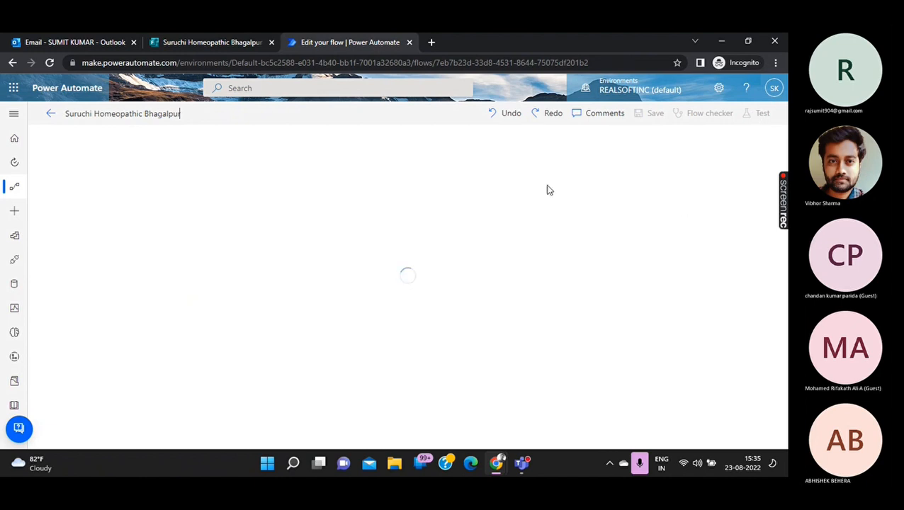
pyautogui.click(755, 115)
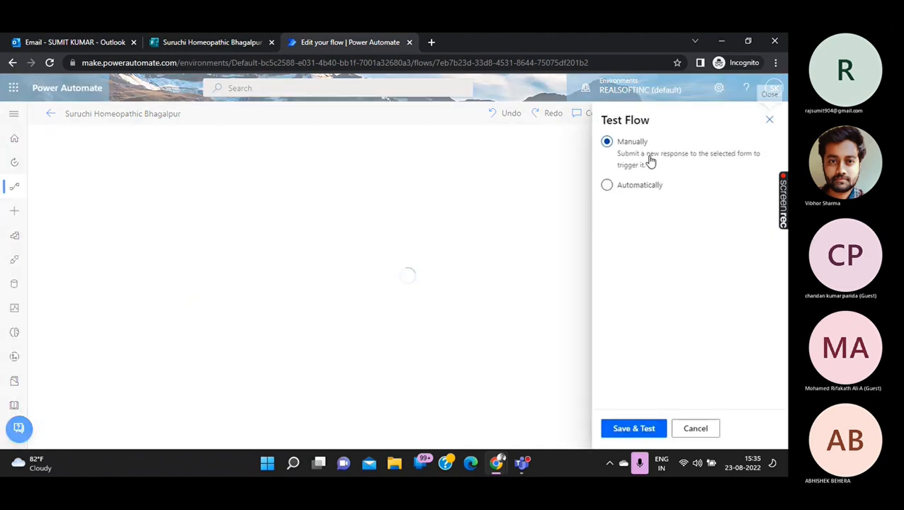
pyautogui.click(614, 429)
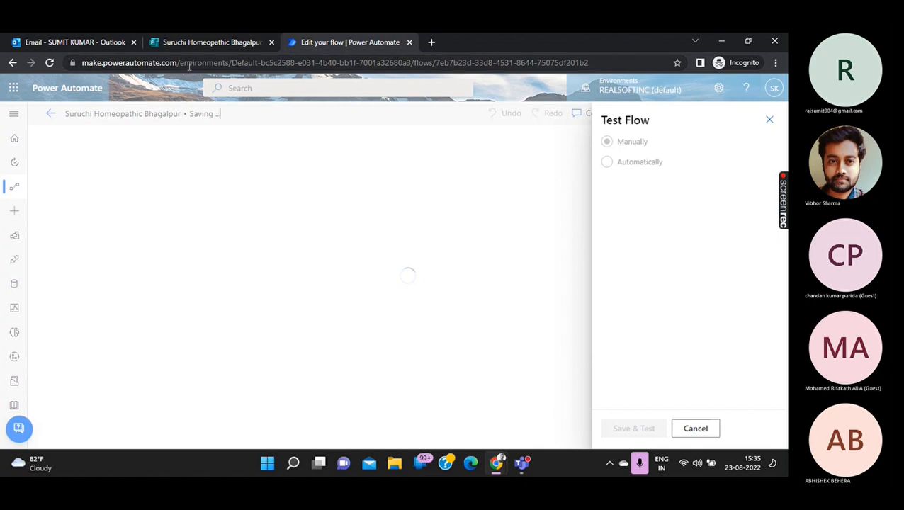
# Submit a form response with Medicine and three stars to trigger the test, and return to the flow.
pyautogui.click(185, 44)
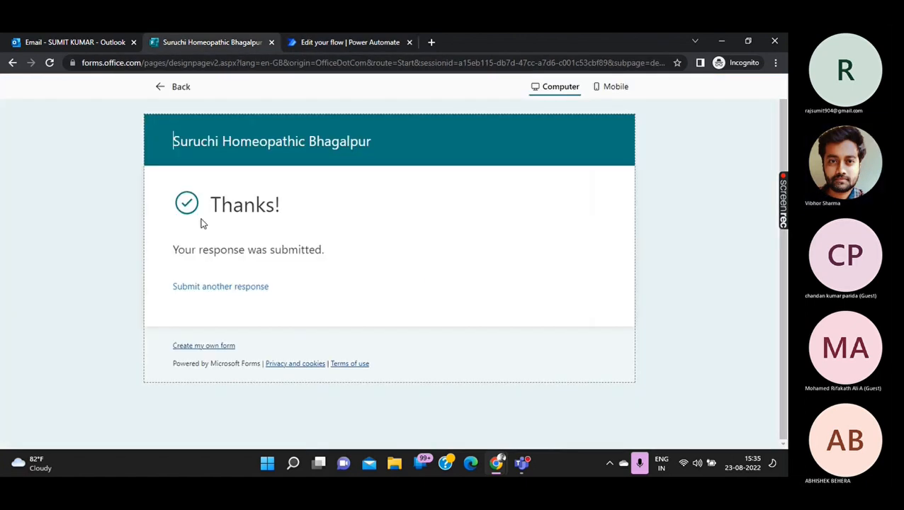
pyautogui.click(206, 288)
pyautogui.click(191, 301)
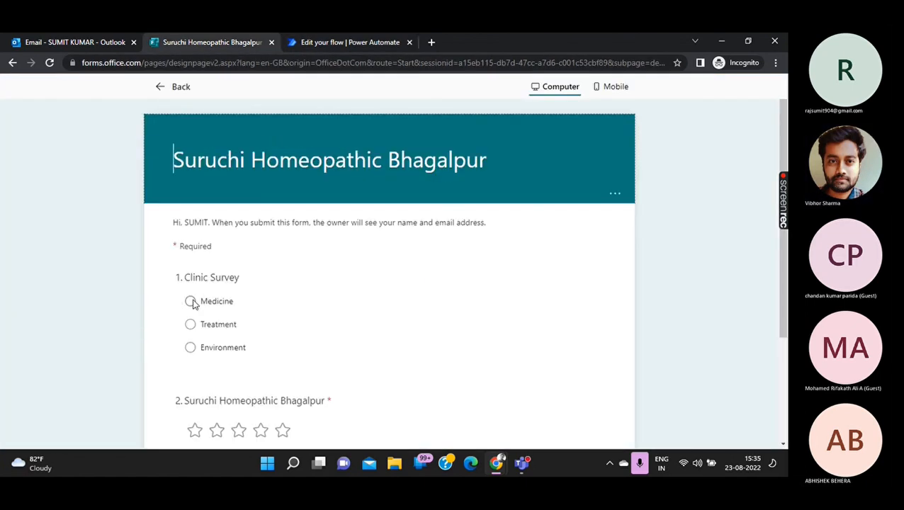
pyautogui.scroll(-2, 201, 306)
pyautogui.click(238, 274)
pyautogui.click(258, 330)
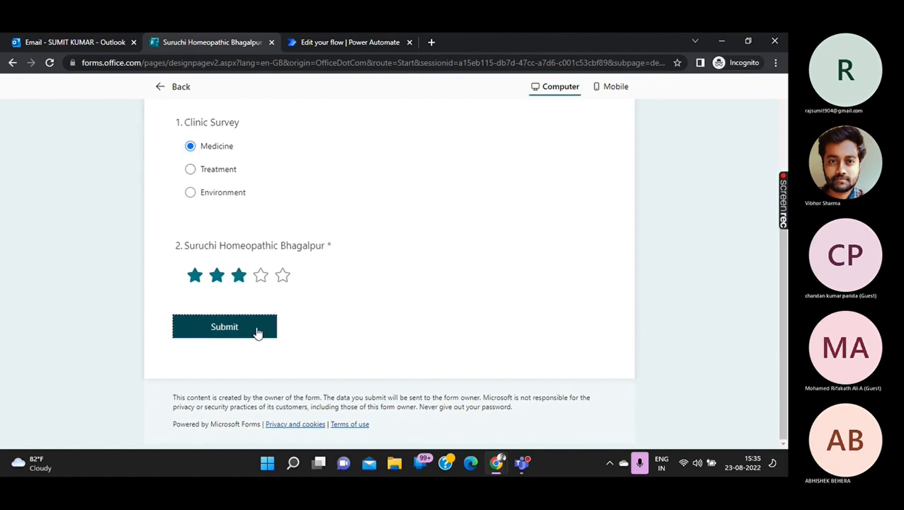
pyautogui.click(354, 42)
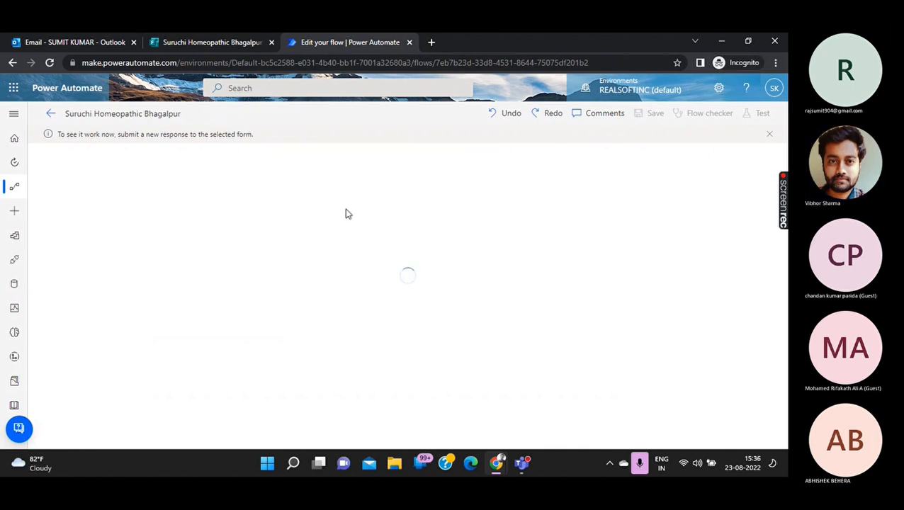
# Submit a further form response choosing Treatment with a four-star rating, and go back to the flow.
pyautogui.click(185, 37)
pyautogui.click(209, 288)
pyautogui.click(190, 324)
pyautogui.scroll(-2, 226, 333)
pyautogui.click(260, 315)
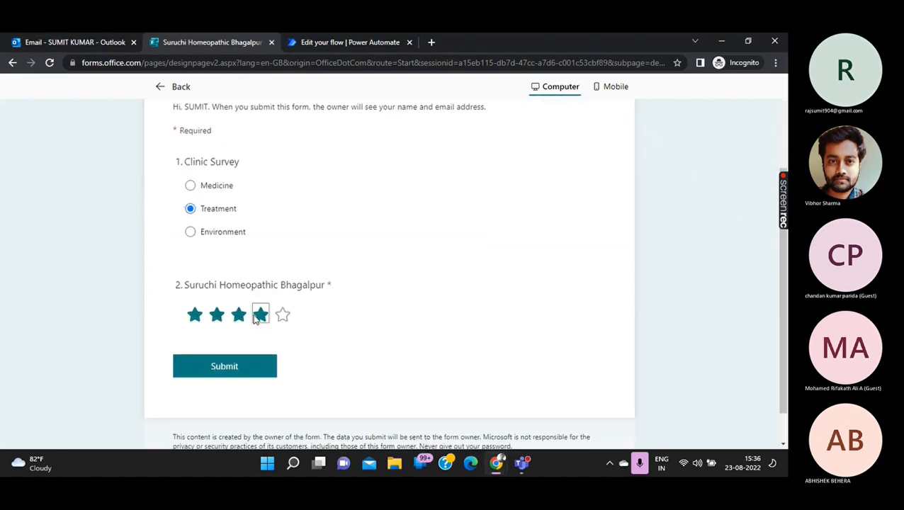
pyautogui.click(245, 369)
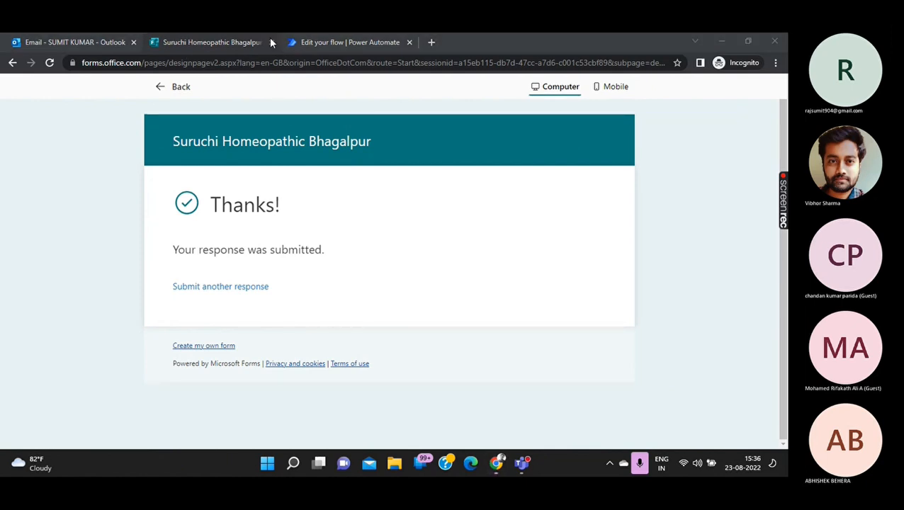
pyautogui.click(380, 44)
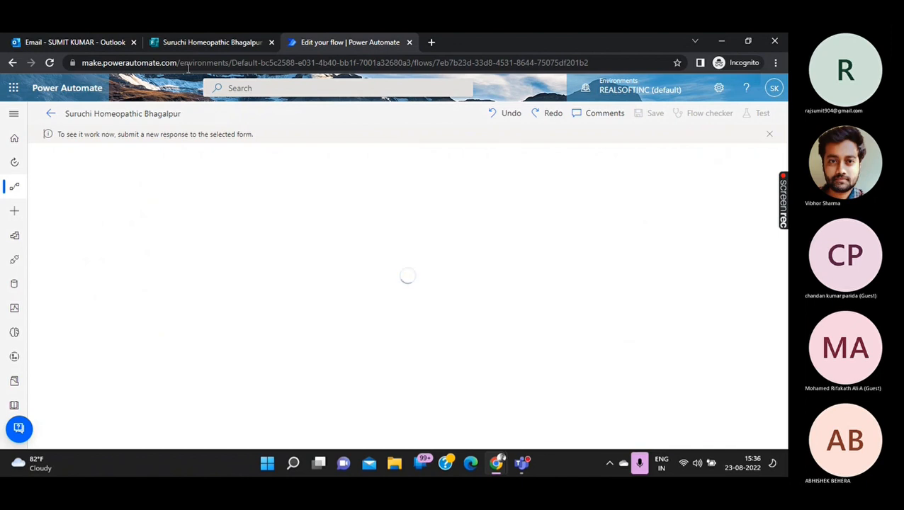
# Submit one more form response choosing Medicine with a three-star rating.
pyautogui.moveTo(201, 46)
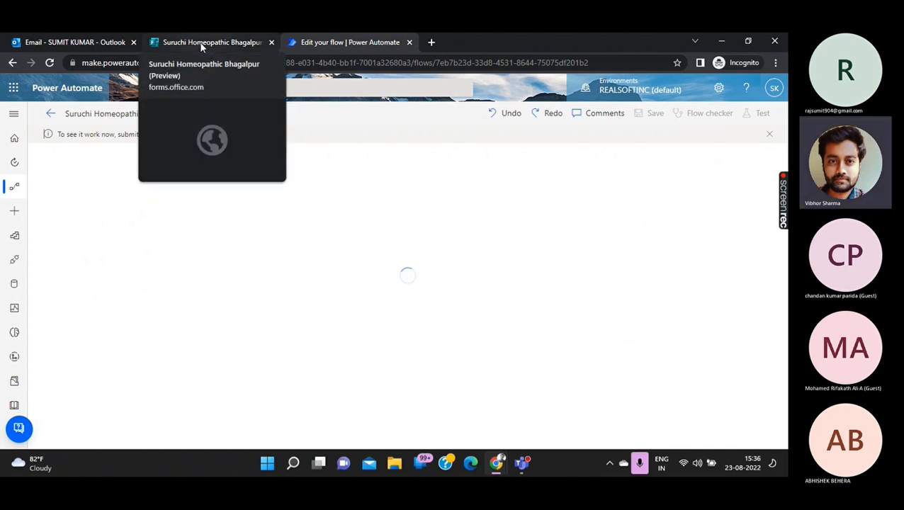
pyautogui.click(245, 45)
pyautogui.click(223, 287)
pyautogui.click(190, 302)
pyautogui.scroll(-2, 205, 318)
pyautogui.click(239, 315)
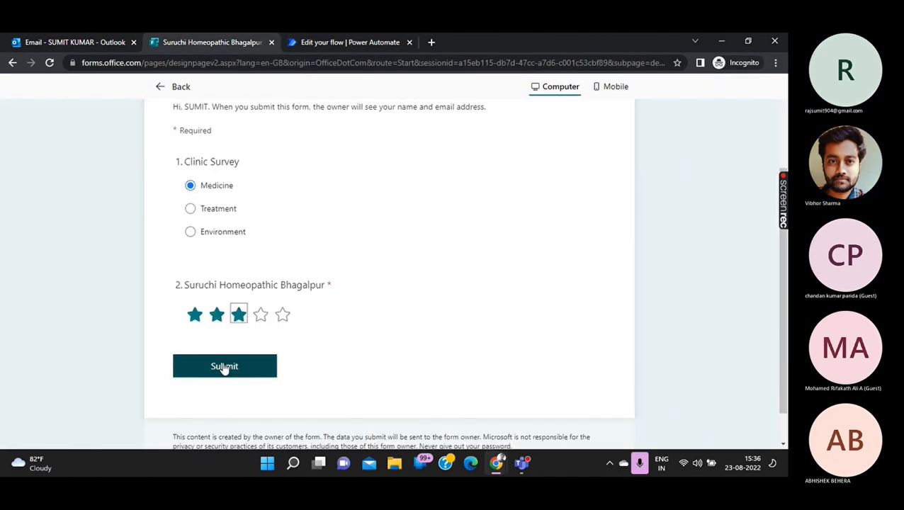
pyautogui.click(225, 366)
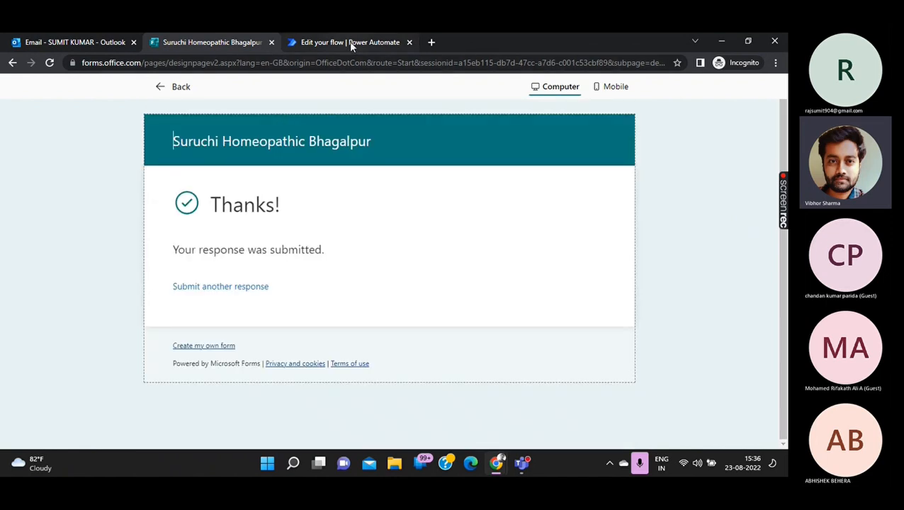
# Check the flow's test run and the Outlook inbox for the response email, and return to Power Automate.
pyautogui.click(348, 41)
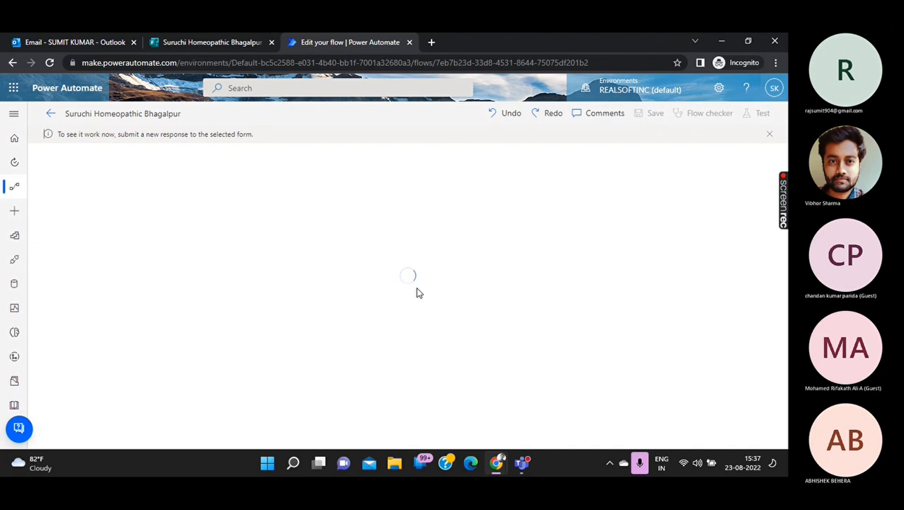
pyautogui.click(50, 44)
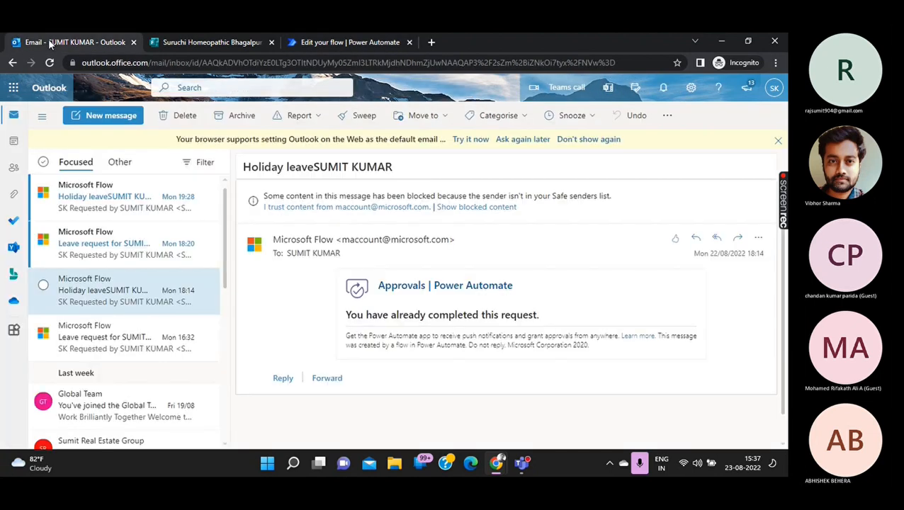
pyautogui.click(333, 42)
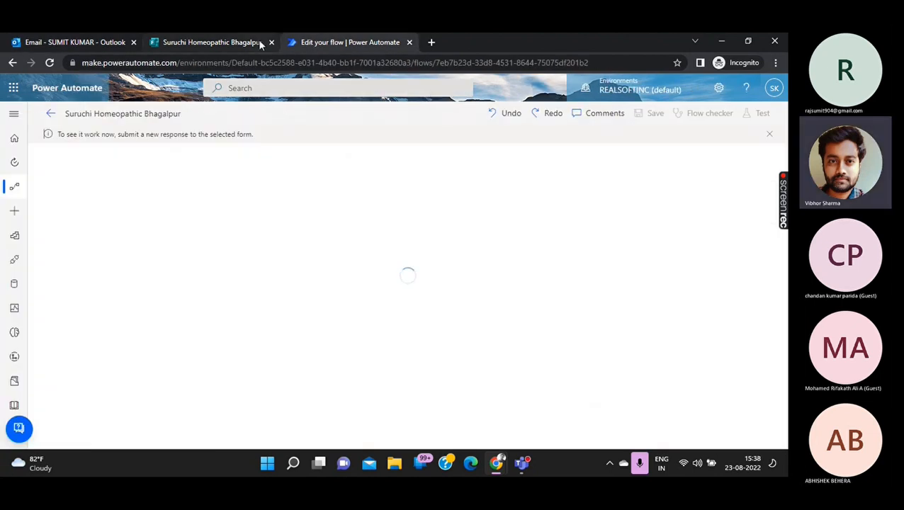
# Leave the flow editor without saving and reload the Suruchi Homeopathic Bhagalpur flow.
pyautogui.click(511, 121)
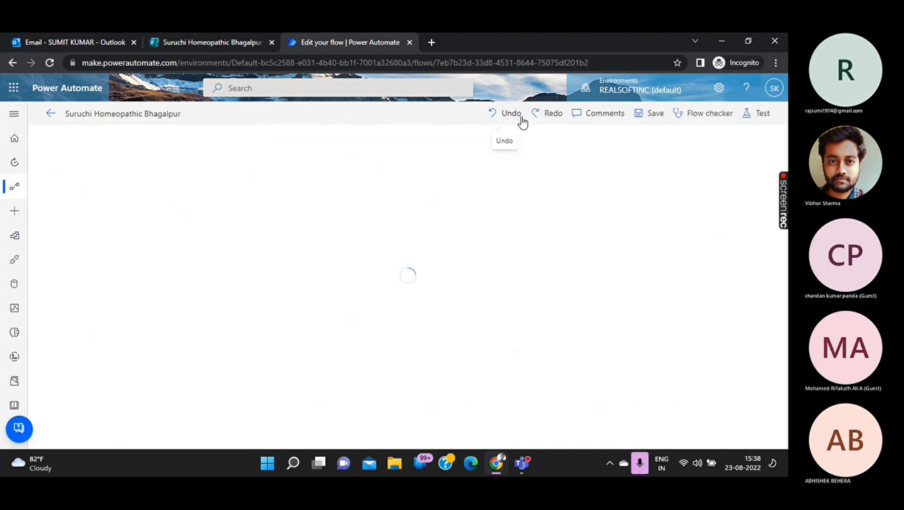
pyautogui.click(51, 114)
pyautogui.click(440, 164)
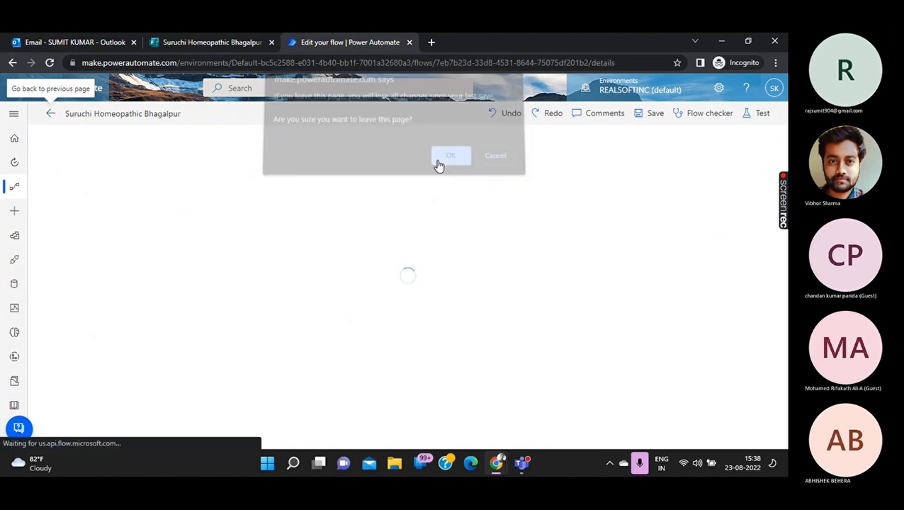
pyautogui.click(73, 119)
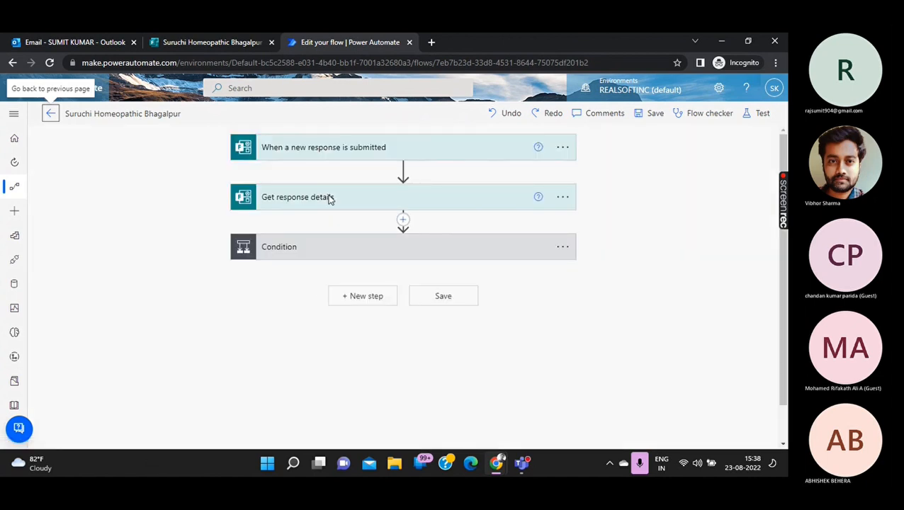
# Expand the form trigger, Get response details and Condition cards, and tick both condition rows.
pyautogui.click(350, 148)
pyautogui.click(422, 231)
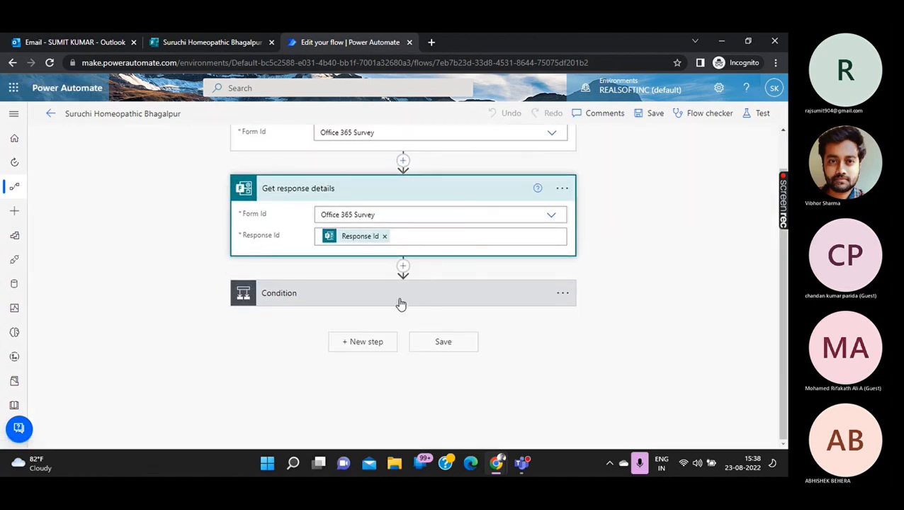
pyautogui.click(400, 303)
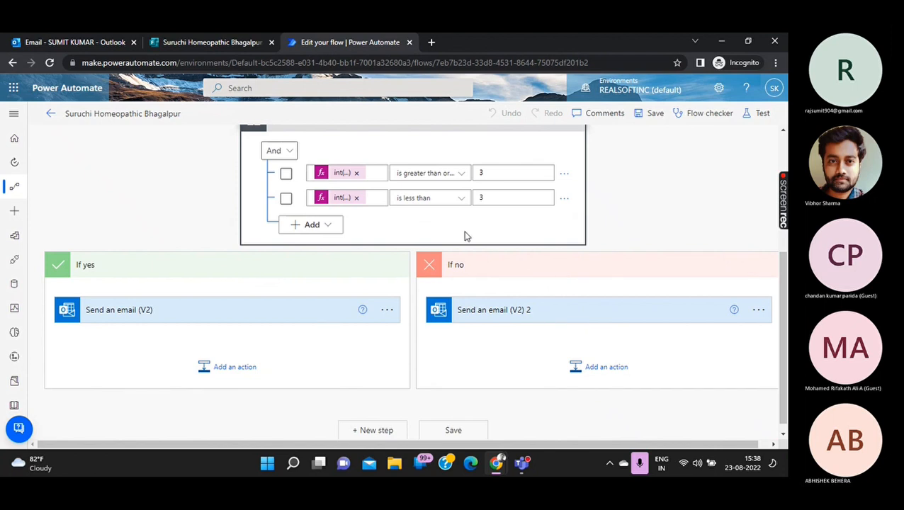
pyautogui.click(287, 175)
pyautogui.click(287, 198)
# Expand both email actions and replace the int expression in the Bad response subject with a single Response Id.
pyautogui.click(323, 300)
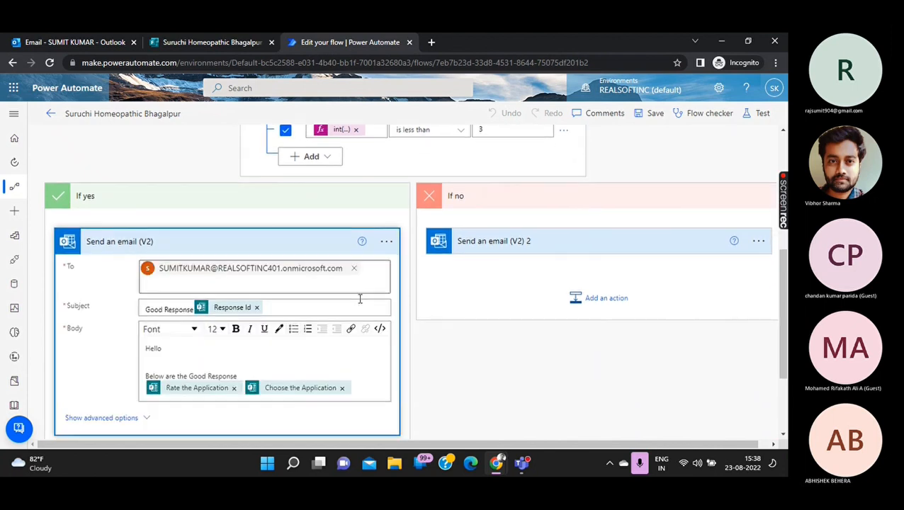
pyautogui.click(593, 252)
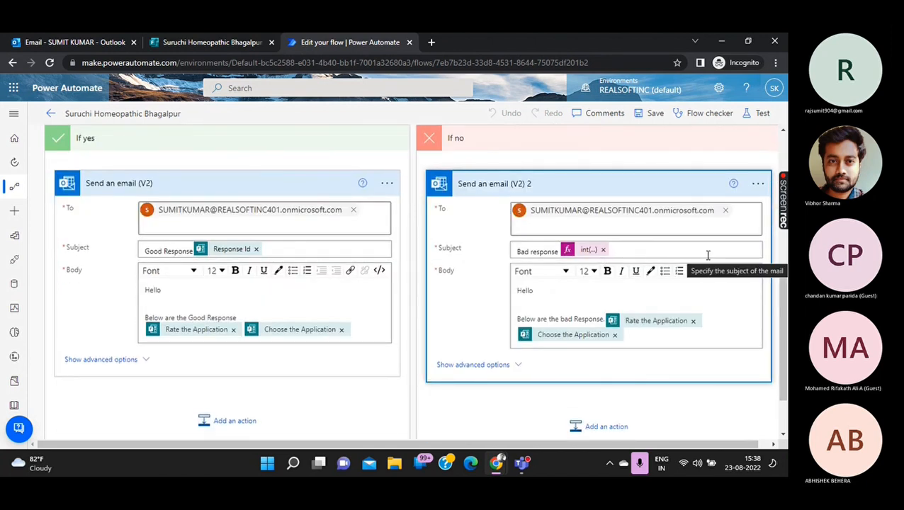
pyautogui.click(601, 252)
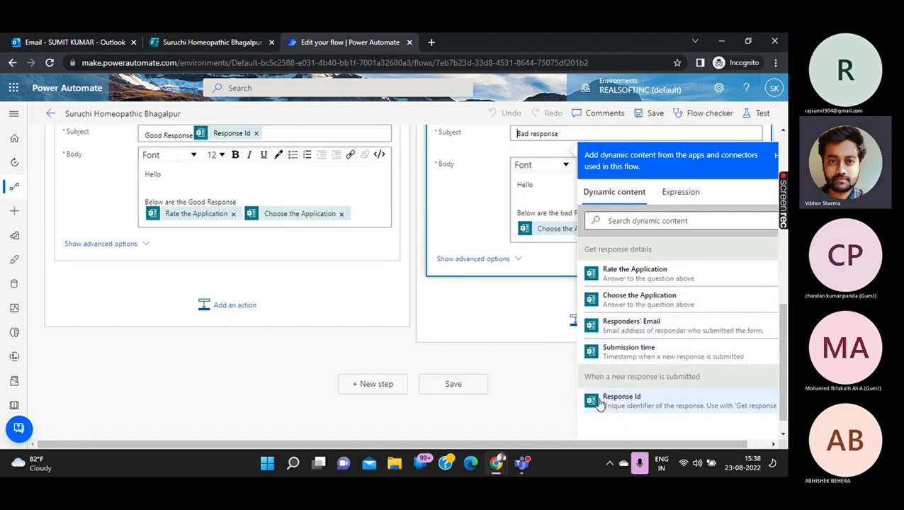
pyautogui.click(595, 395)
pyautogui.click(602, 402)
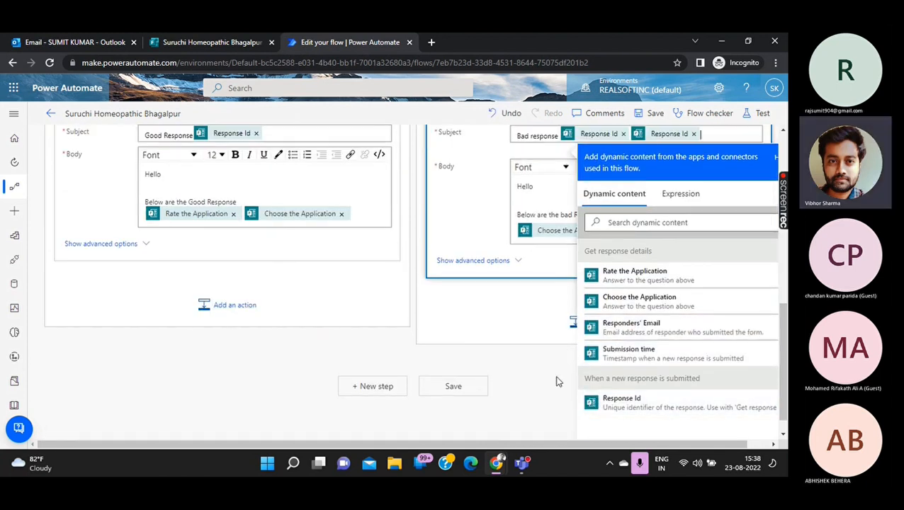
pyautogui.click(492, 352)
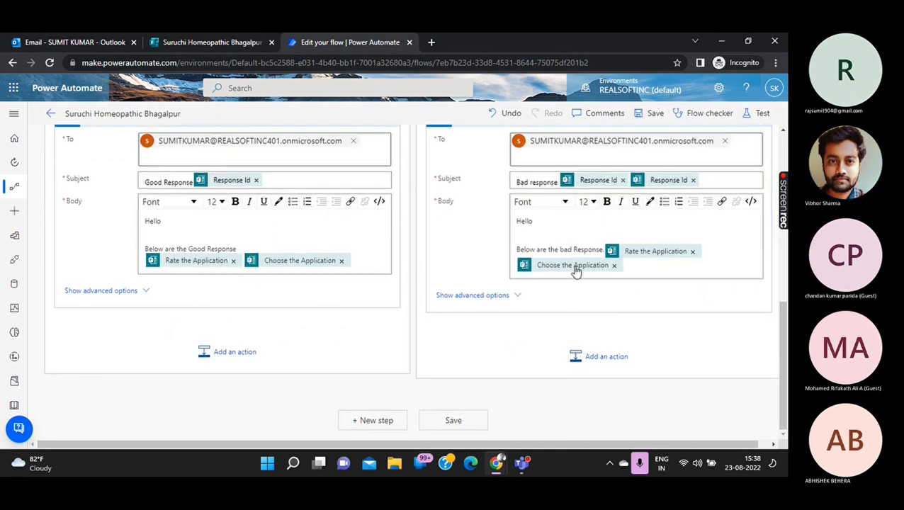
pyautogui.click(694, 180)
# Review the form trigger, the Get response details settings and the two rating comparisons in the Condition.
pyautogui.scroll(6, 587, 216)
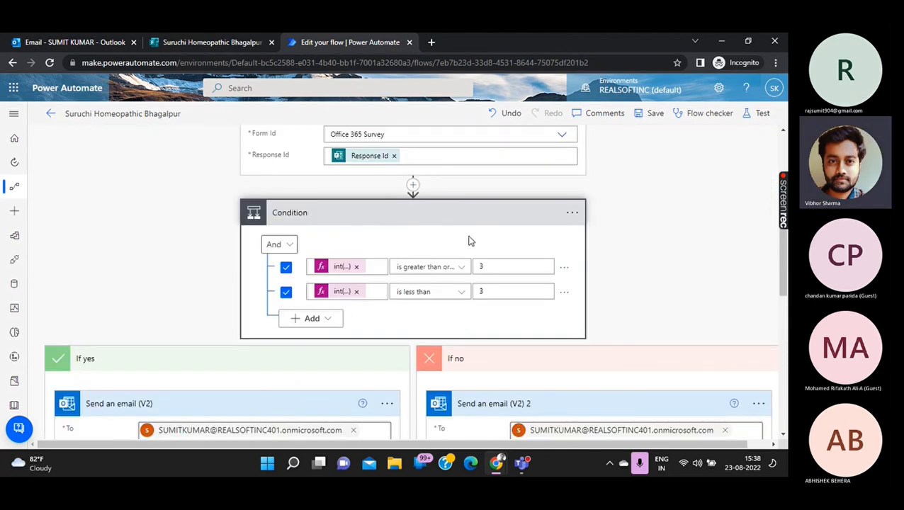
pyautogui.scroll(2, 469, 241)
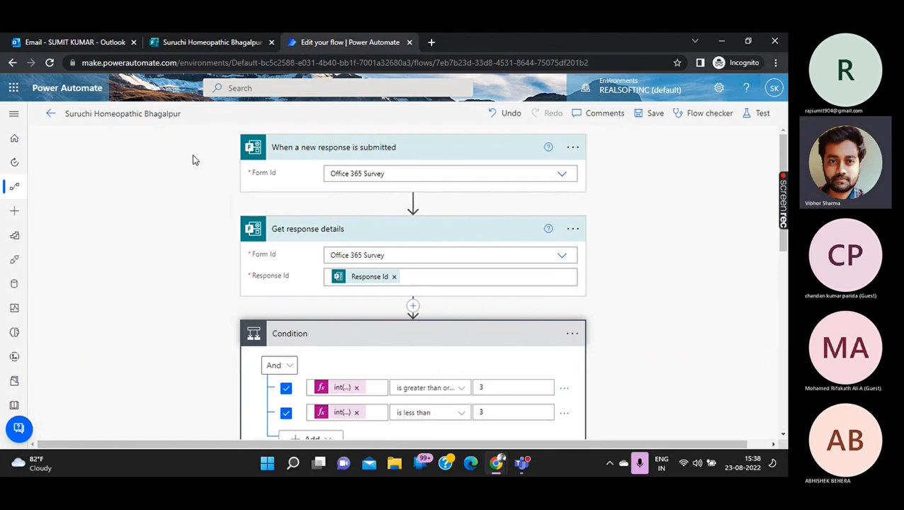
pyautogui.scroll(-1, 630, 276)
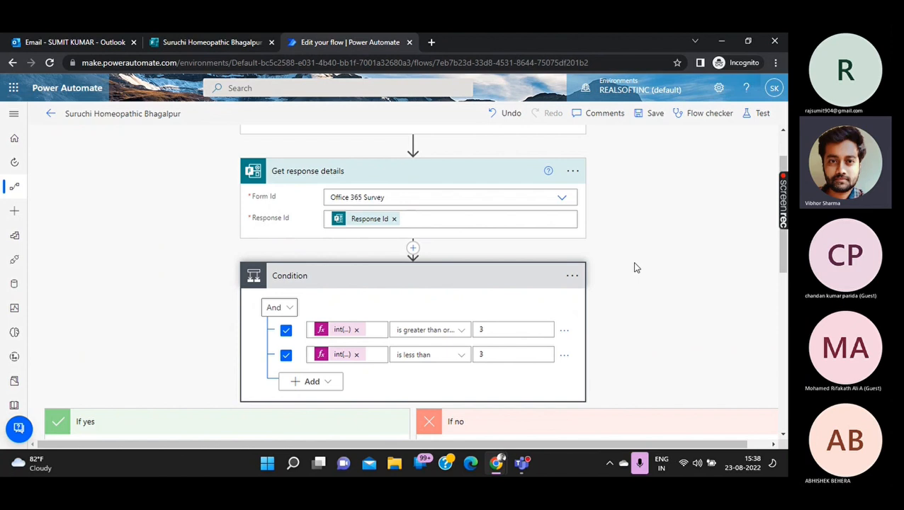
pyautogui.scroll(-1, 634, 267)
pyautogui.scroll(1, 634, 267)
pyautogui.scroll(-1, 635, 264)
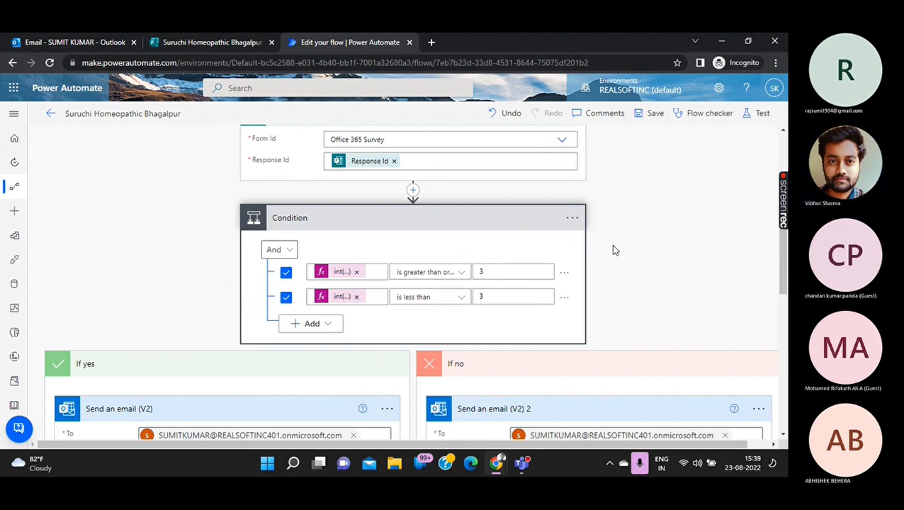
pyautogui.scroll(2, 613, 247)
pyautogui.scroll(-1, 613, 247)
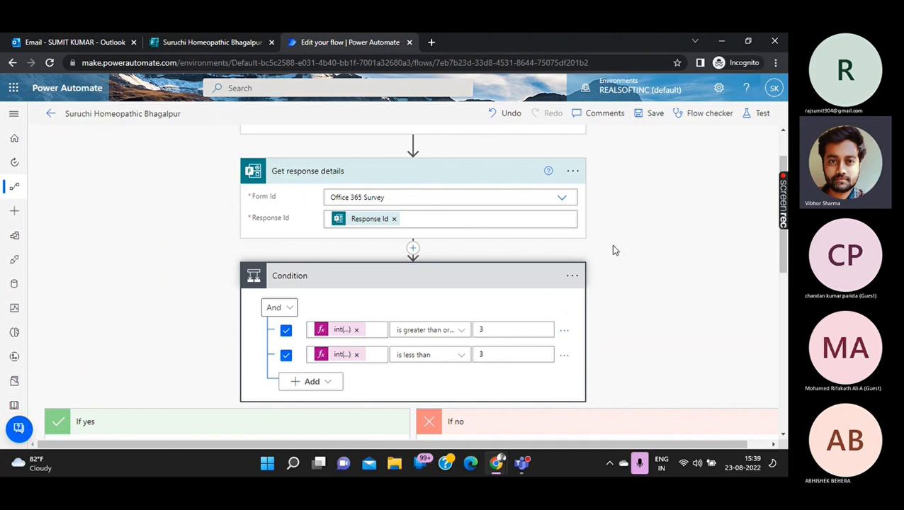
# Open the int expression in the Condition's first row and remove it from the value.
pyautogui.click(358, 332)
pyautogui.scroll(-2, 443, 327)
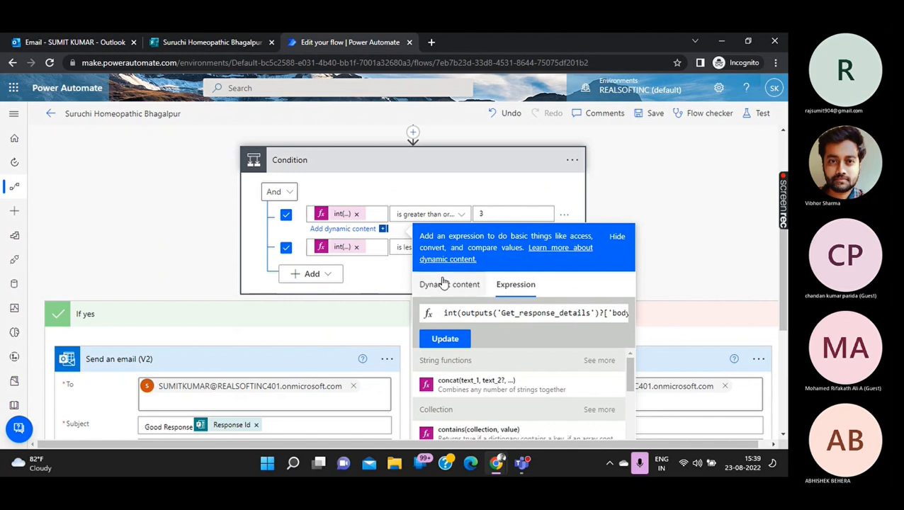
pyautogui.click(356, 214)
pyautogui.click(358, 214)
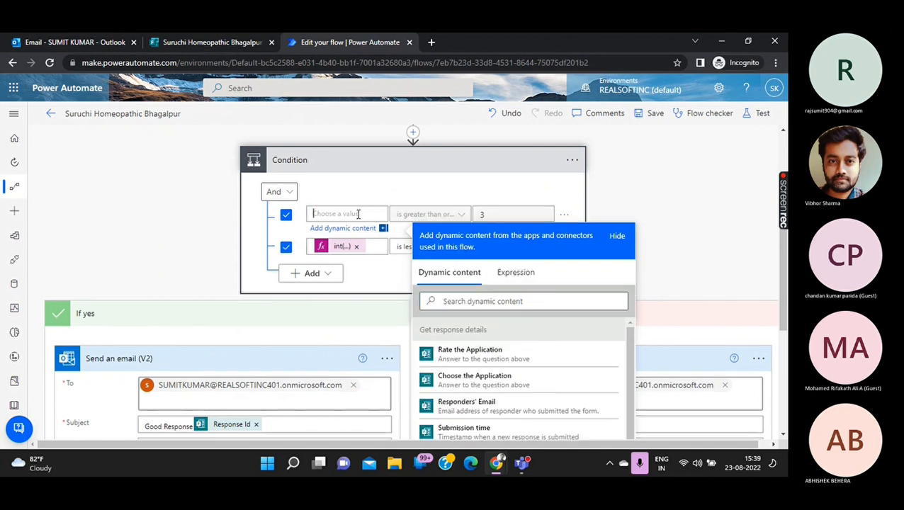
# Try to enter an int expression around the Rate the Application answer as the first Condition row's value.
pyautogui.click(515, 272)
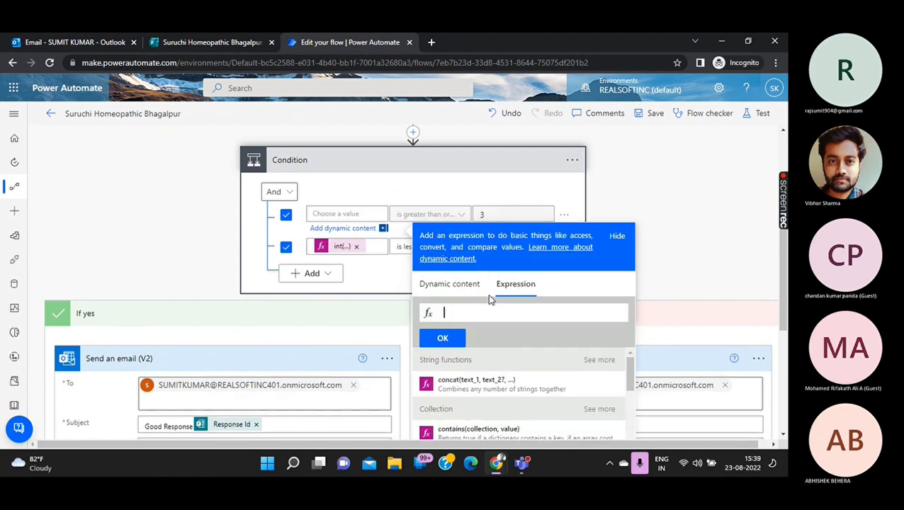
pyautogui.write('int(')
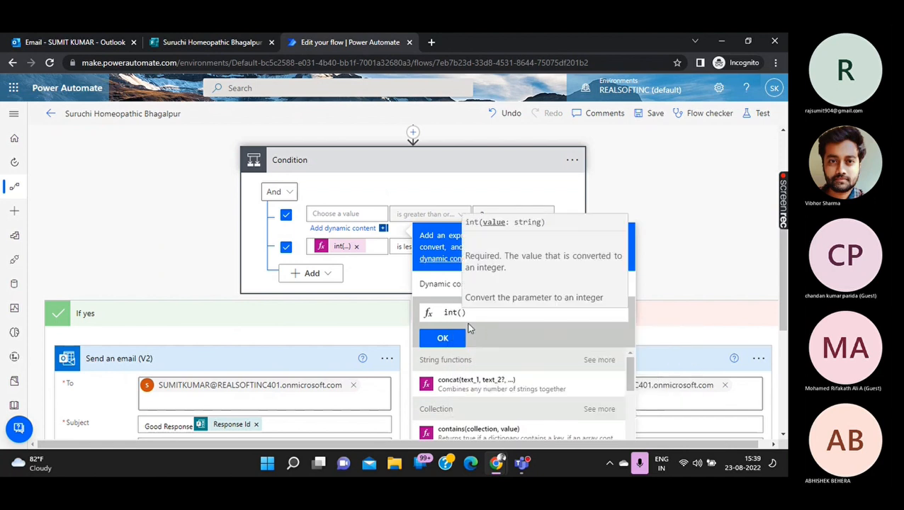
pyautogui.click(431, 284)
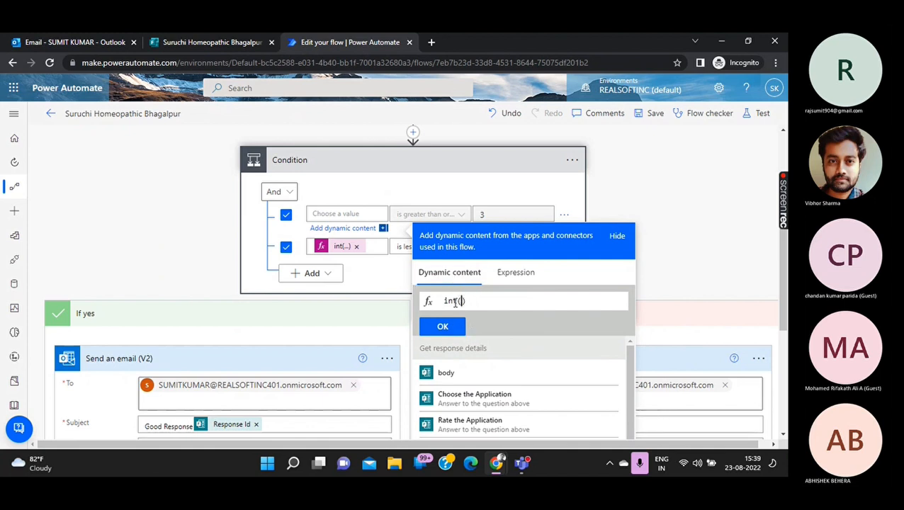
pyautogui.scroll(-1, 482, 354)
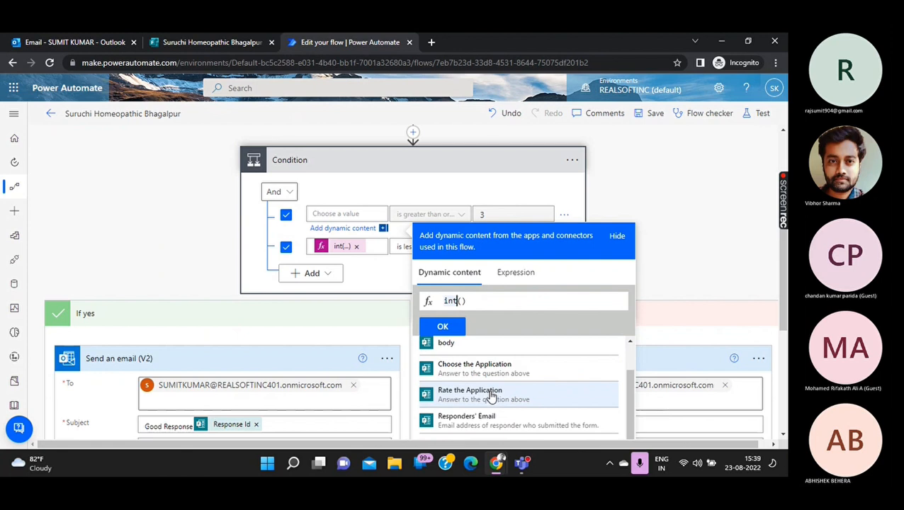
pyautogui.click(491, 397)
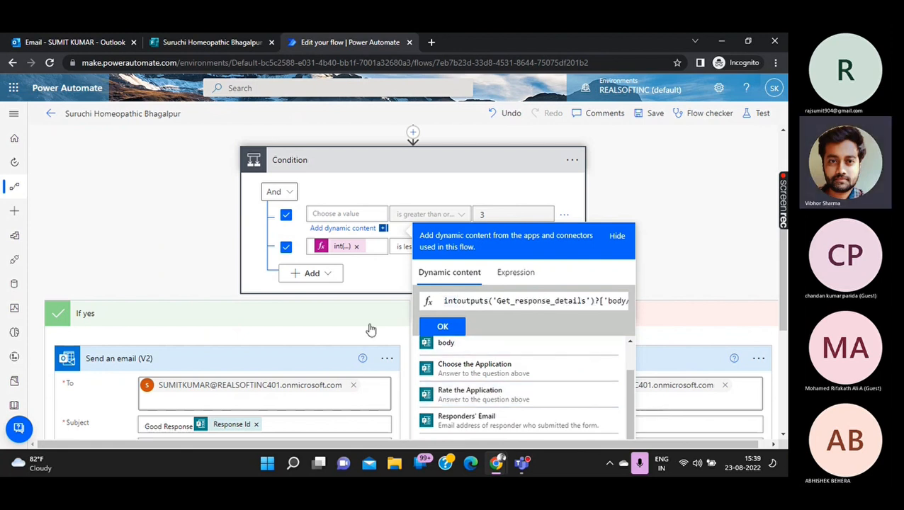
pyautogui.click(441, 327)
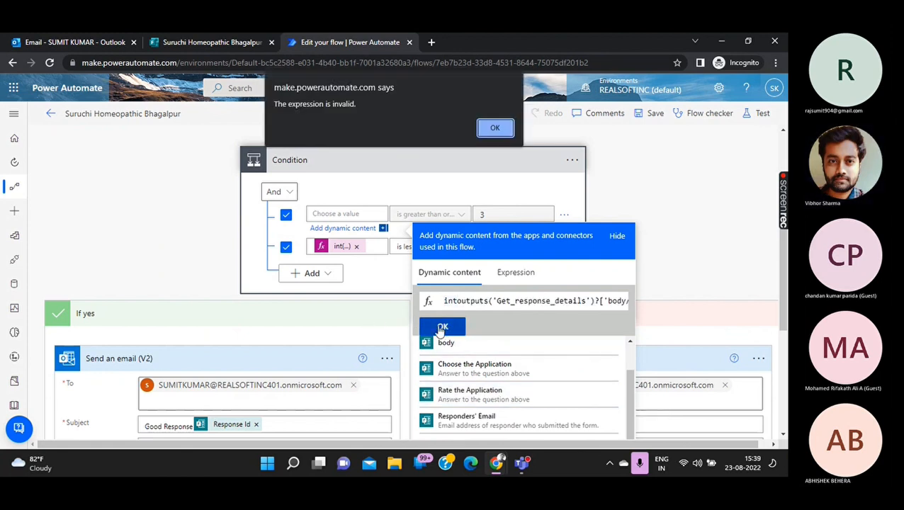
pyautogui.click(496, 130)
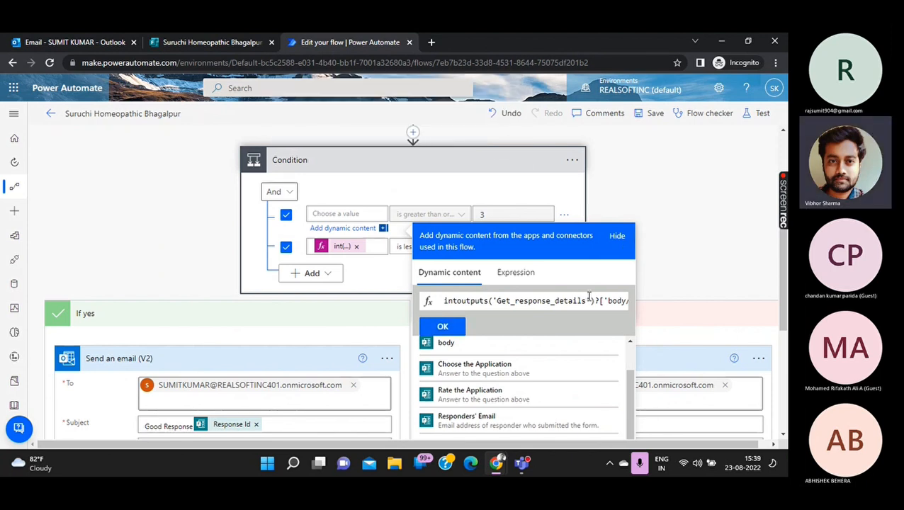
pyautogui.click(653, 277)
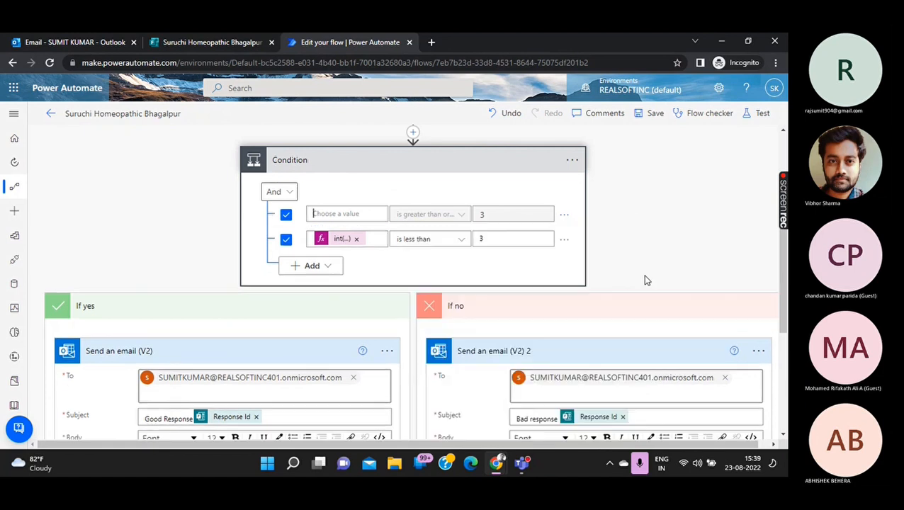
# Set the first Condition row's value to an int() expression with Rate the Application inside the parentheses.
pyautogui.click(350, 212)
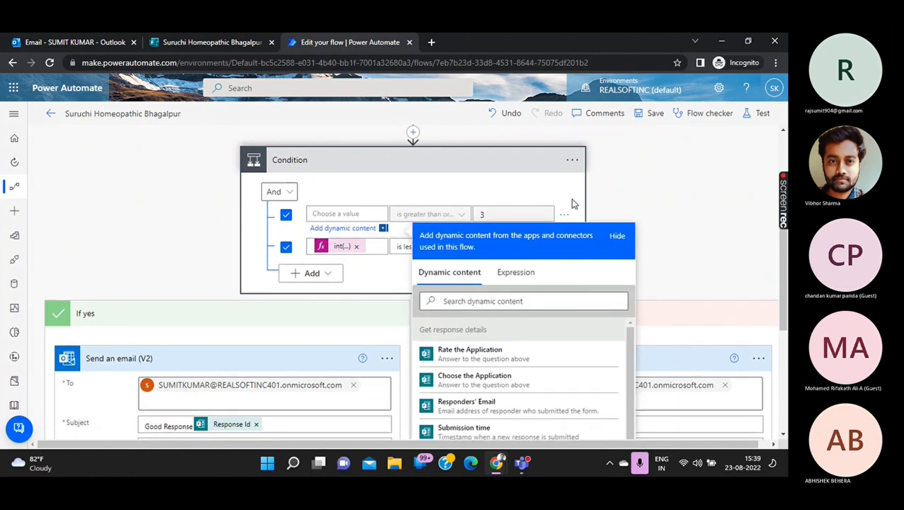
pyautogui.click(523, 274)
pyautogui.write('int(')
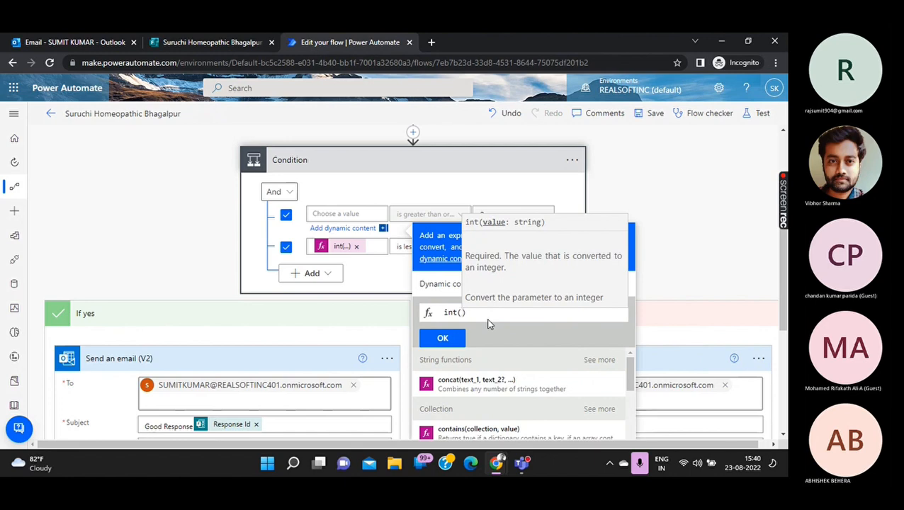
pyautogui.click(439, 259)
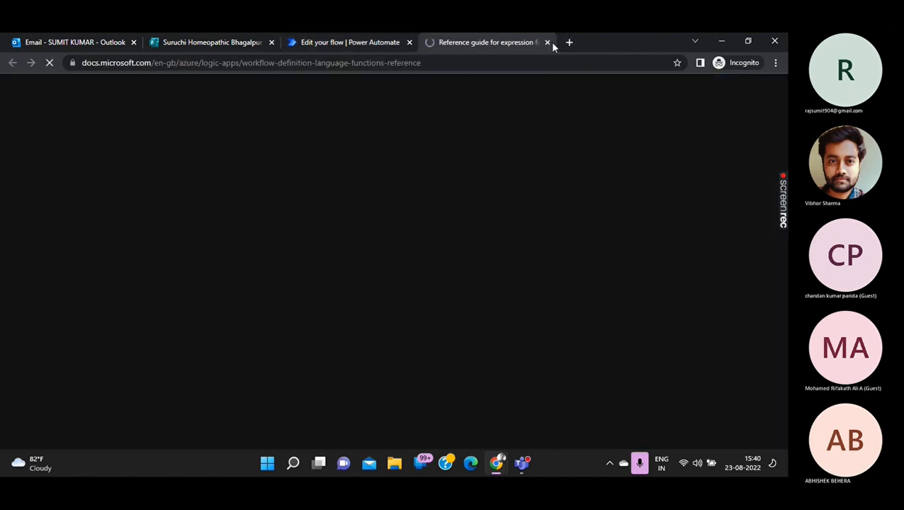
pyautogui.click(547, 43)
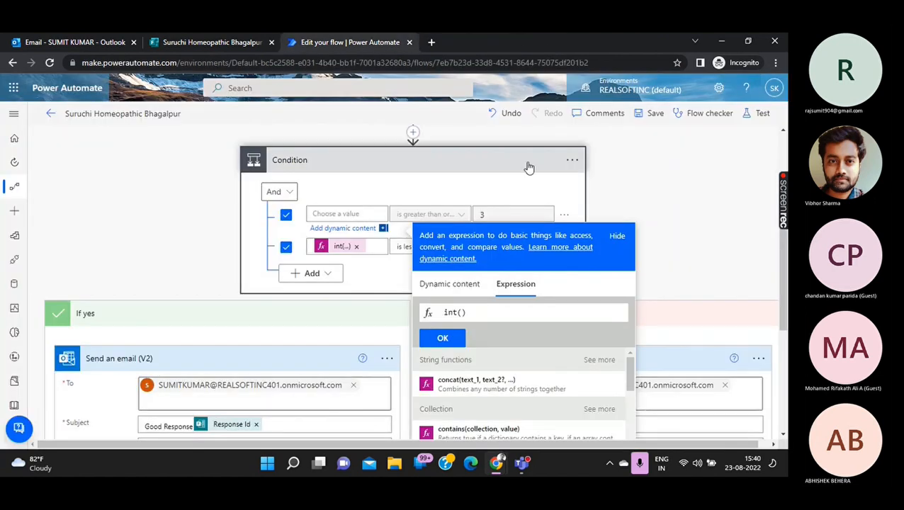
pyautogui.click(464, 285)
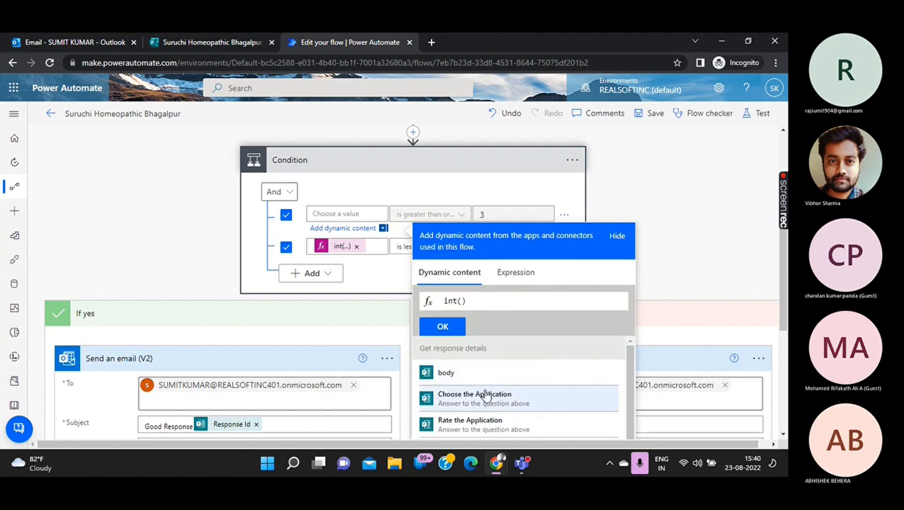
pyautogui.click(481, 424)
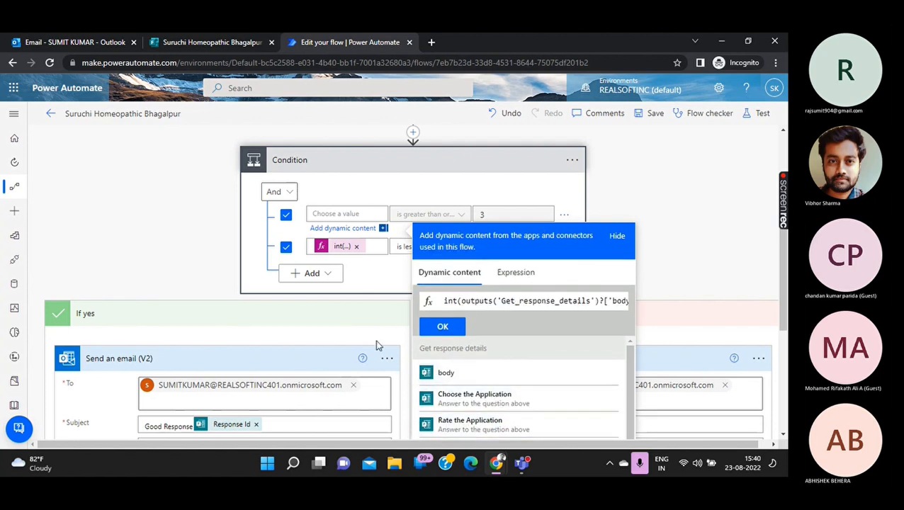
pyautogui.click(439, 326)
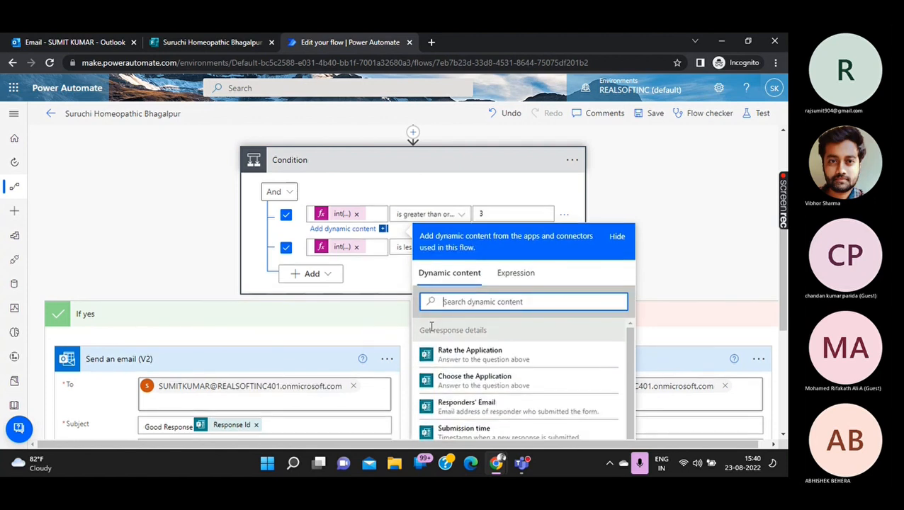
pyautogui.click(733, 271)
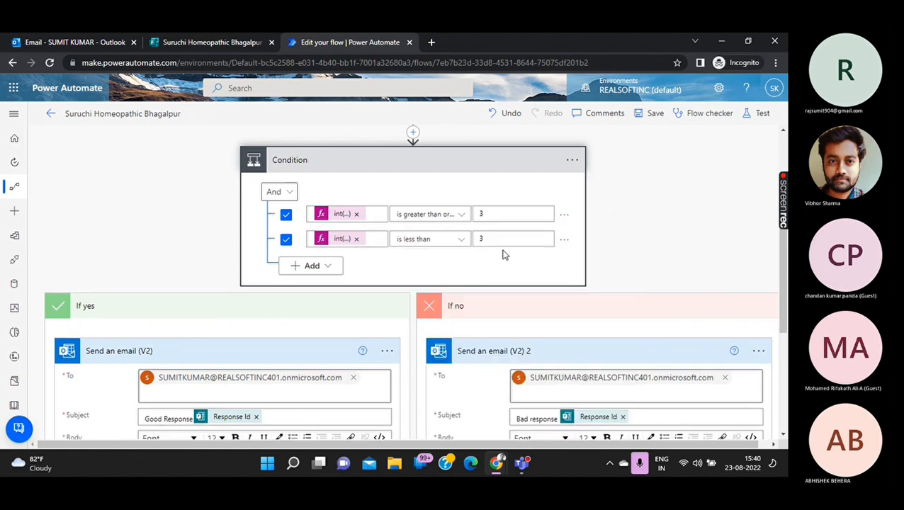
# Check the condition and both email actions, save the flow and start a manual test.
pyautogui.scroll(-5, 496, 251)
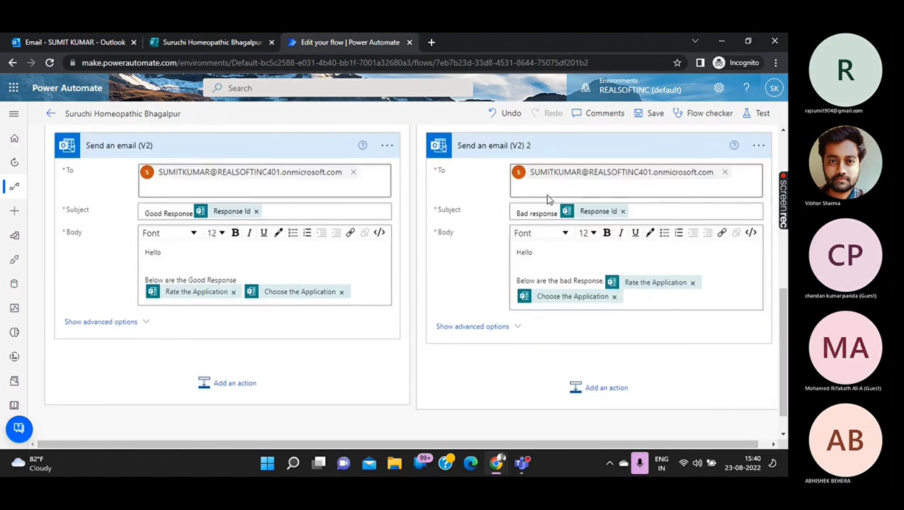
pyautogui.scroll(3, 273, 199)
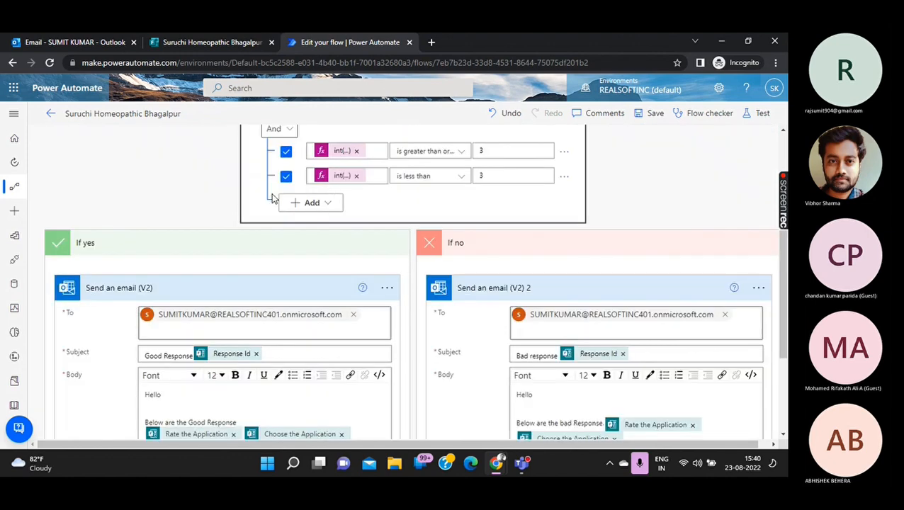
pyautogui.click(656, 113)
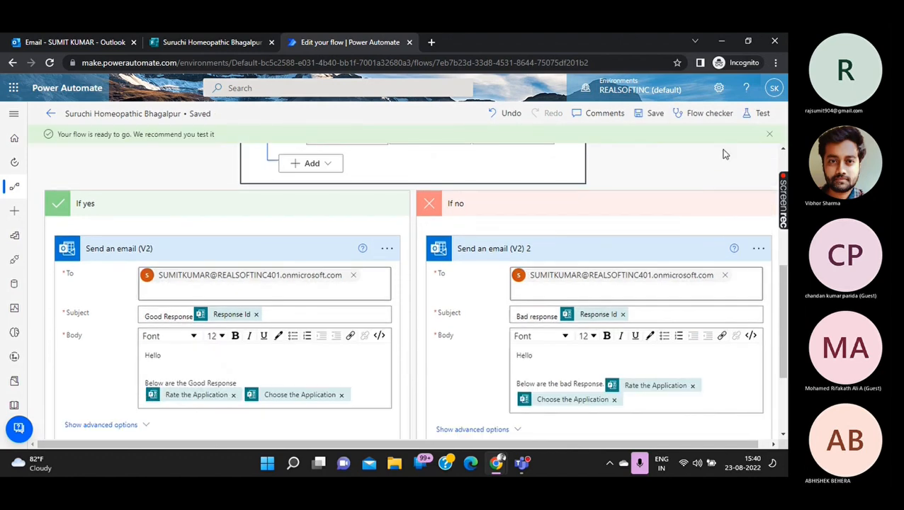
pyautogui.click(760, 113)
pyautogui.click(640, 160)
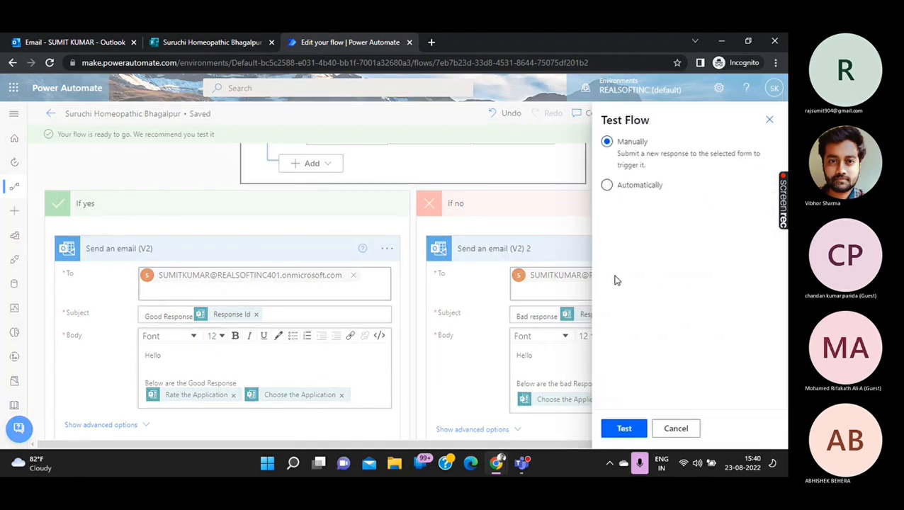
pyautogui.click(617, 428)
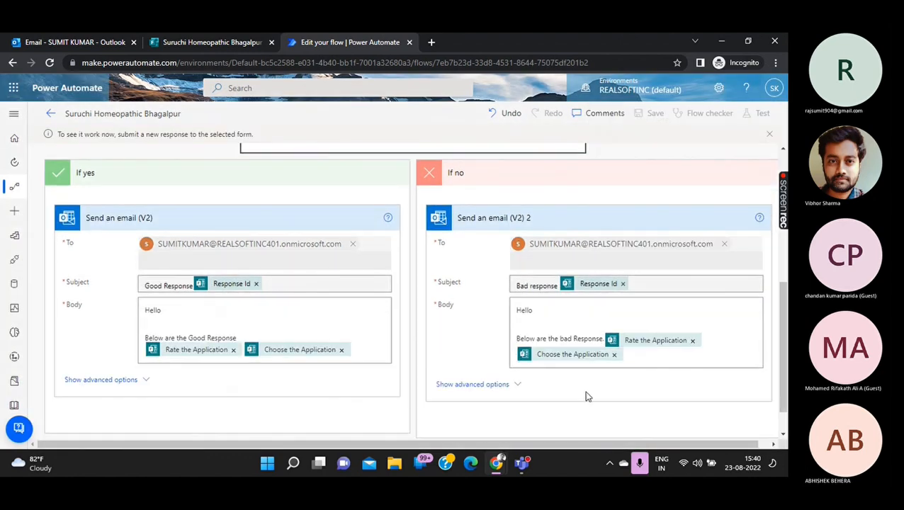
# Submit another response to the Suruchi Homeopathic Bhagalpur form with Medicine selected and a three-star rating.
pyautogui.scroll(8, 521, 297)
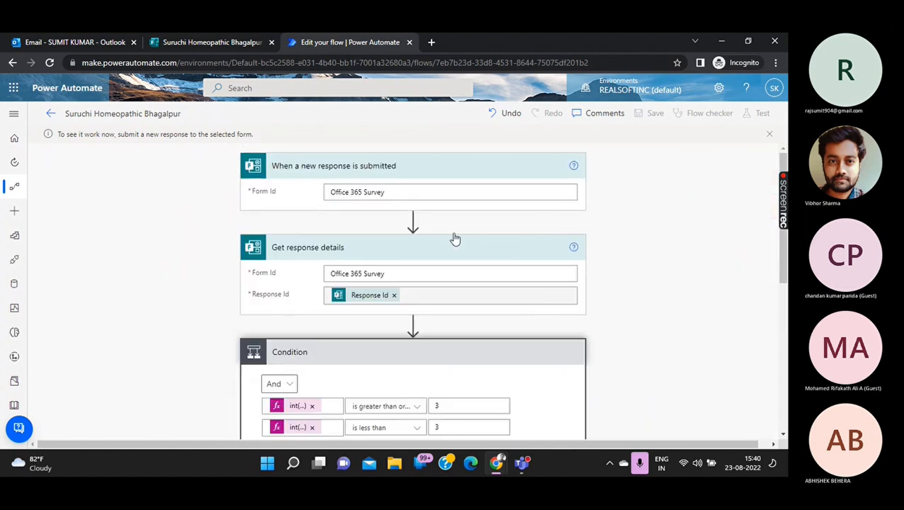
pyautogui.click(252, 43)
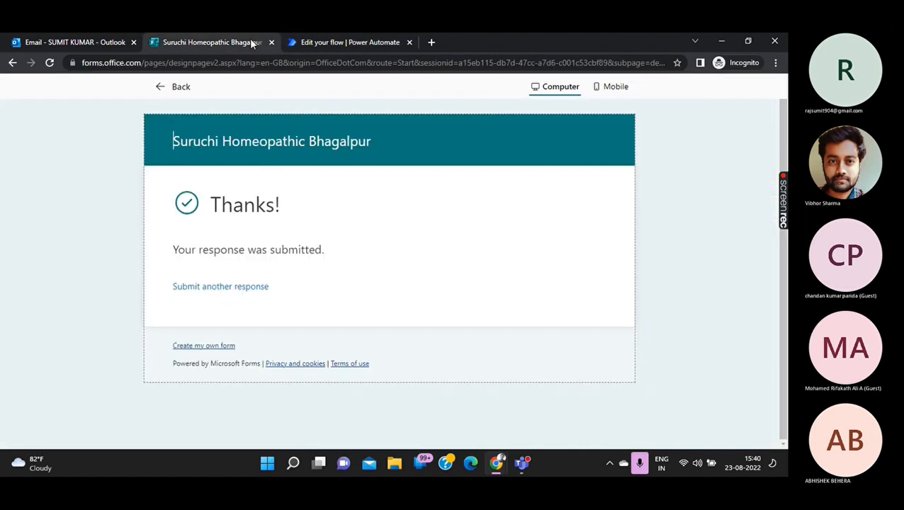
pyautogui.click(220, 286)
pyautogui.click(190, 301)
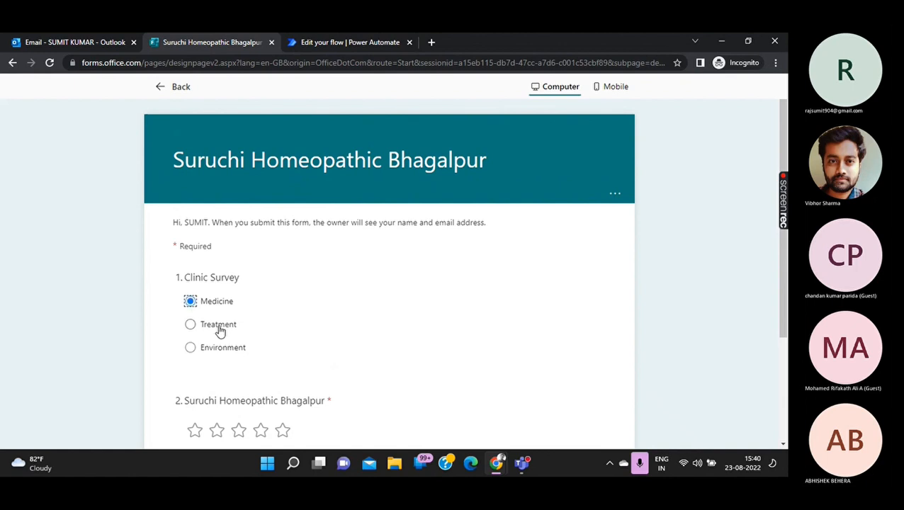
pyautogui.scroll(-2, 228, 326)
pyautogui.click(238, 314)
pyautogui.click(240, 366)
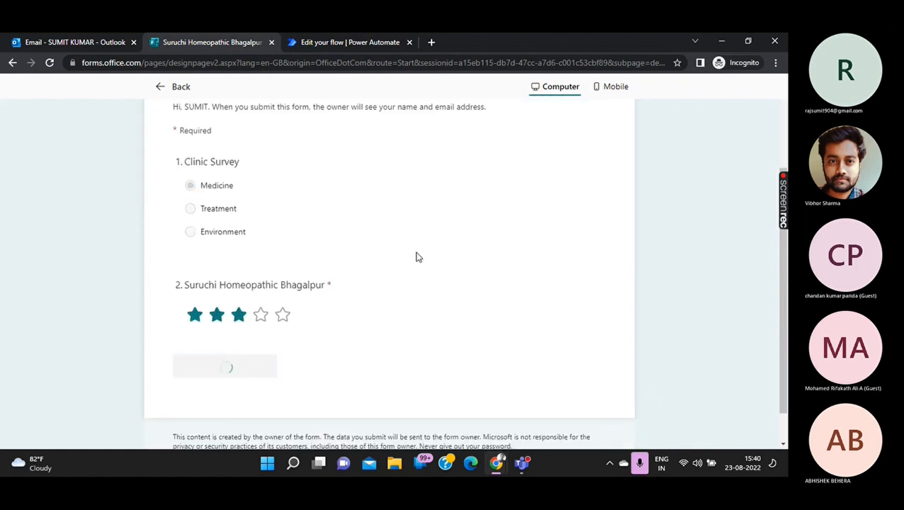
# Return to the flow test, leave the editor and reopen the Suruchi Homeopathic Bhagalpur flow for editing.
pyautogui.click(380, 44)
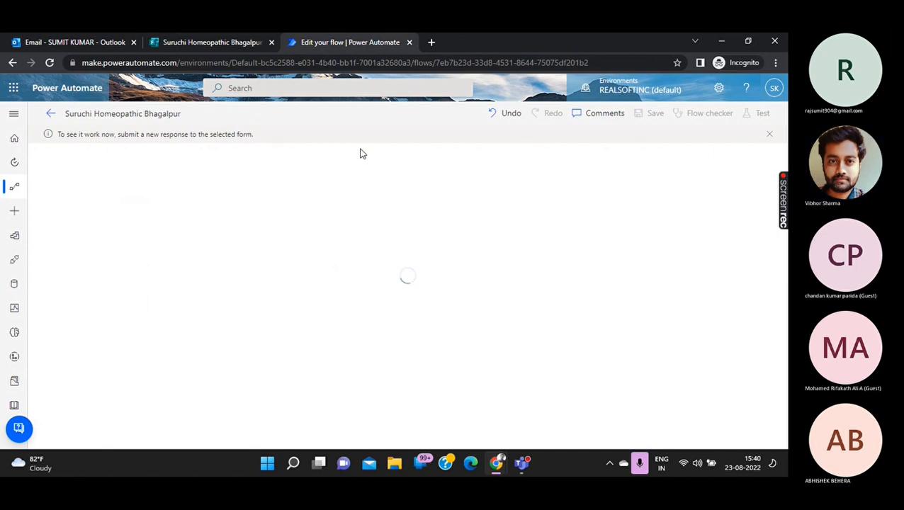
pyautogui.click(502, 120)
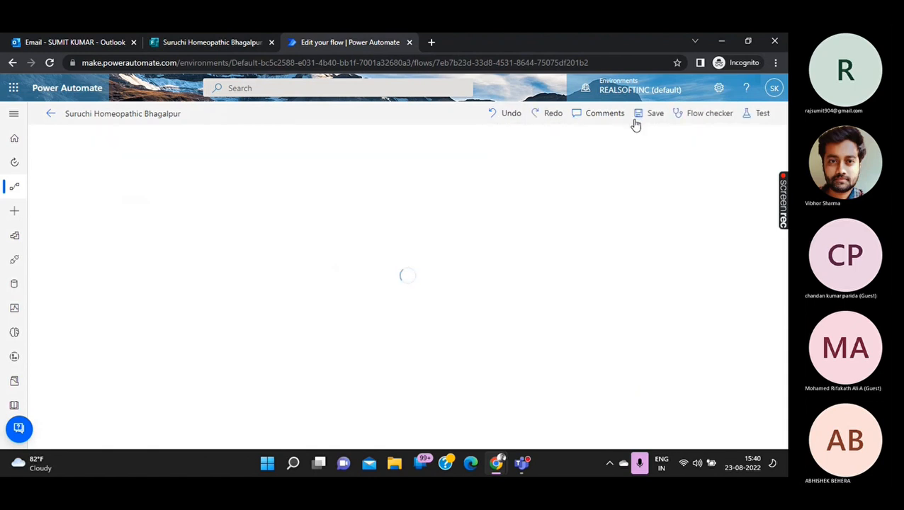
pyautogui.click(50, 113)
pyautogui.click(451, 164)
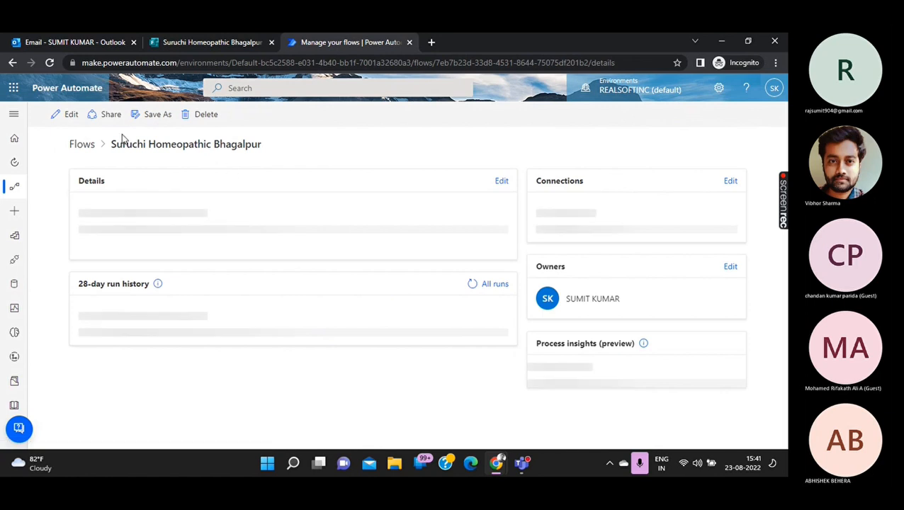
pyautogui.click(69, 116)
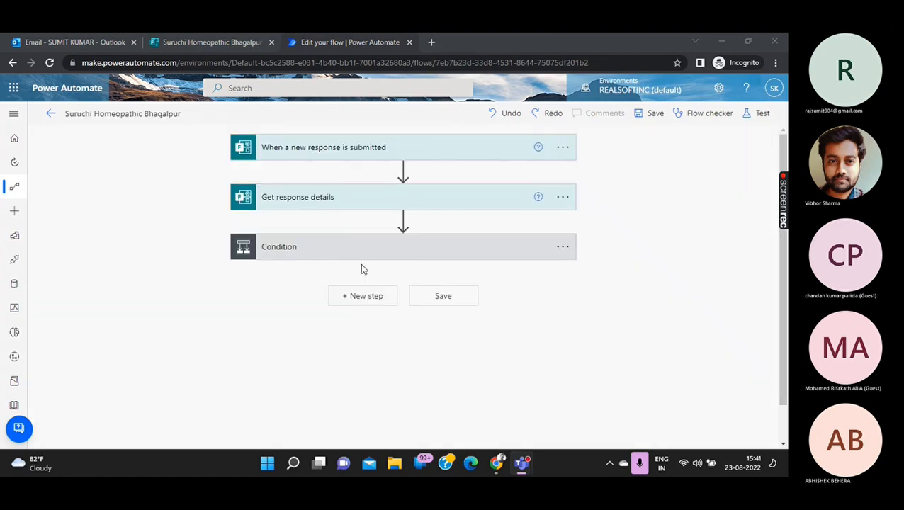
# Expand the Condition and the Send an email (V2) 2 action under If no to review their settings.
pyautogui.click(372, 256)
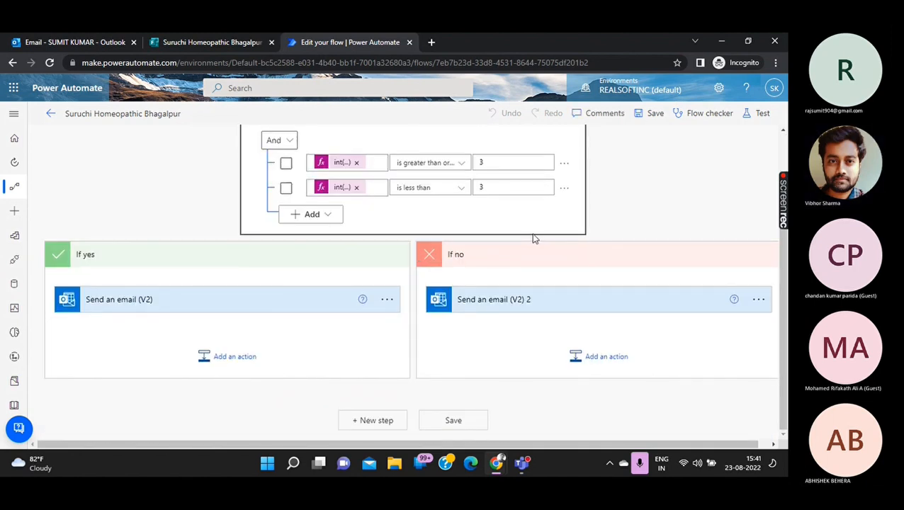
pyautogui.scroll(1, 425, 184)
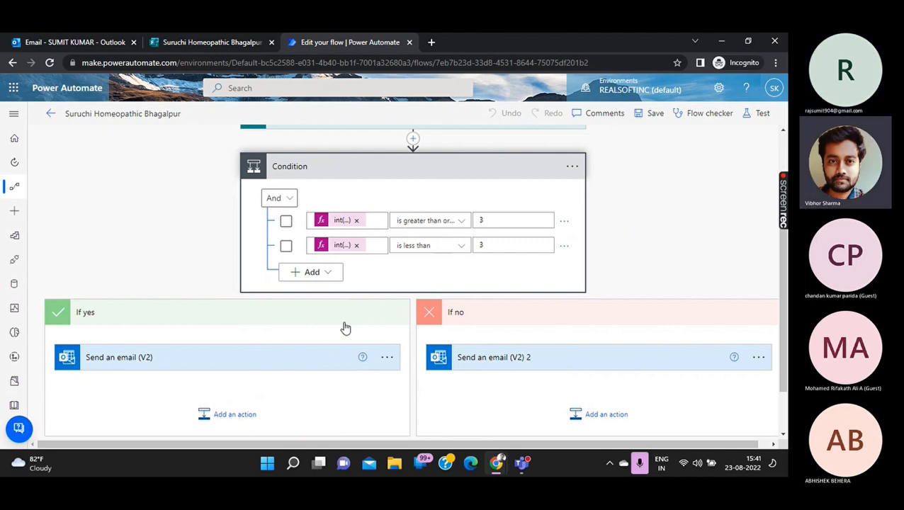
pyautogui.scroll(-2, 345, 327)
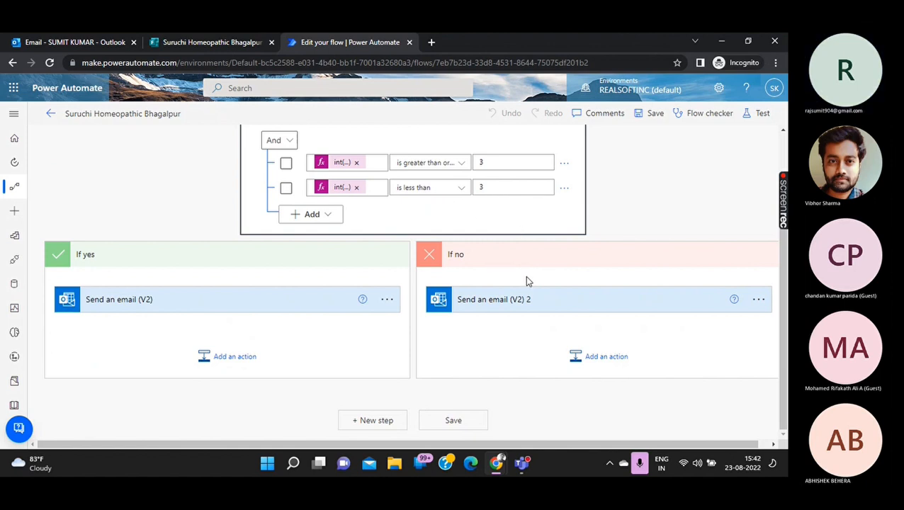
pyautogui.click(520, 307)
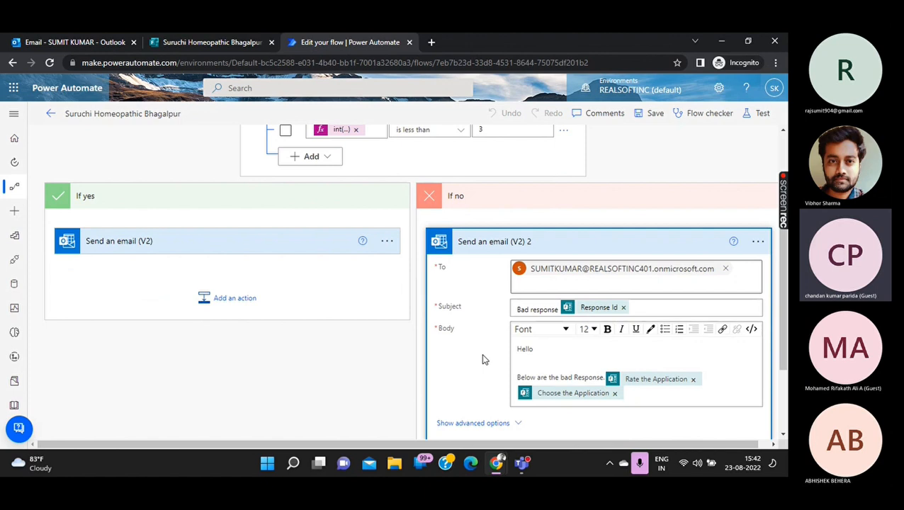
# Expand the Send an email (V2) action under If yes and compare both email actions with the condition rows.
pyautogui.scroll(1, 482, 359)
pyautogui.scroll(-1, 482, 360)
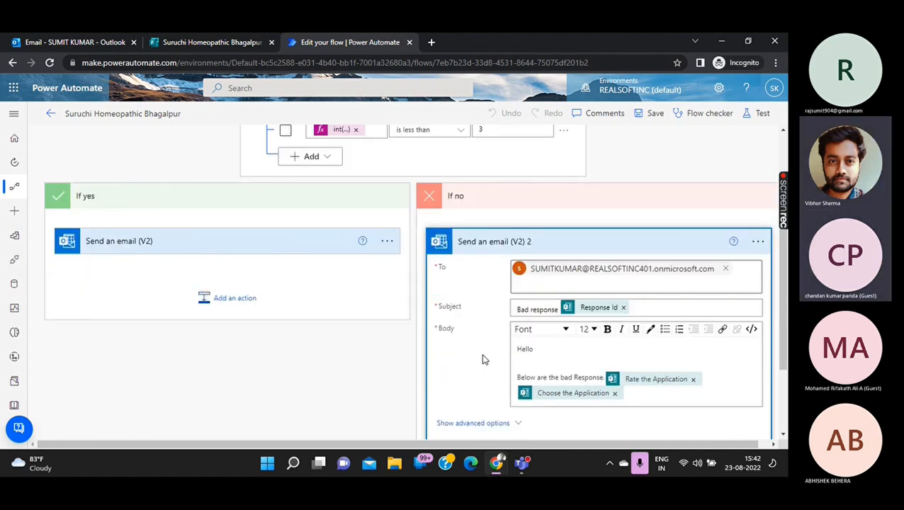
pyautogui.scroll(1, 482, 359)
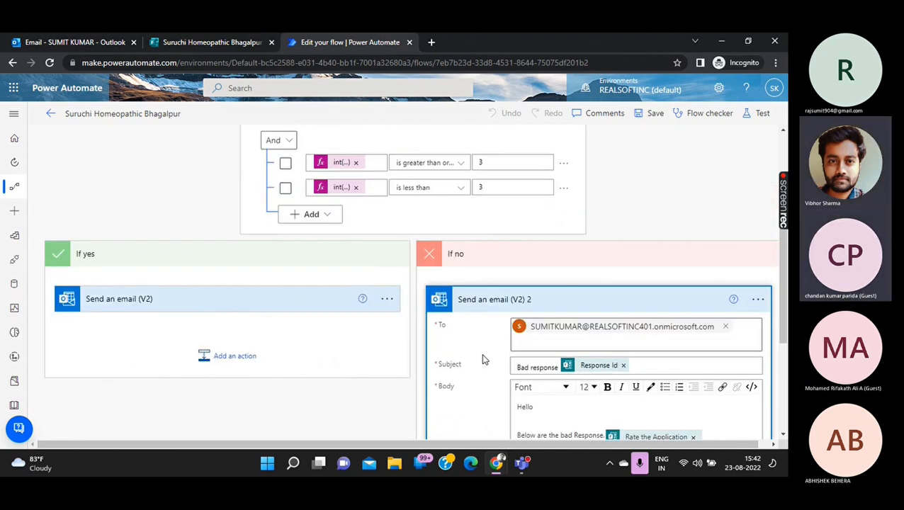
pyautogui.click(271, 304)
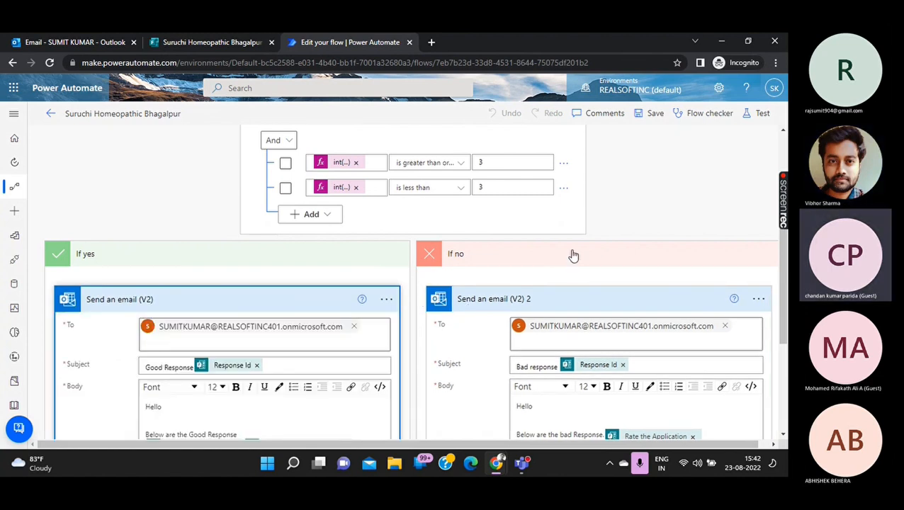
pyautogui.scroll(-1, 574, 255)
pyautogui.scroll(1, 574, 255)
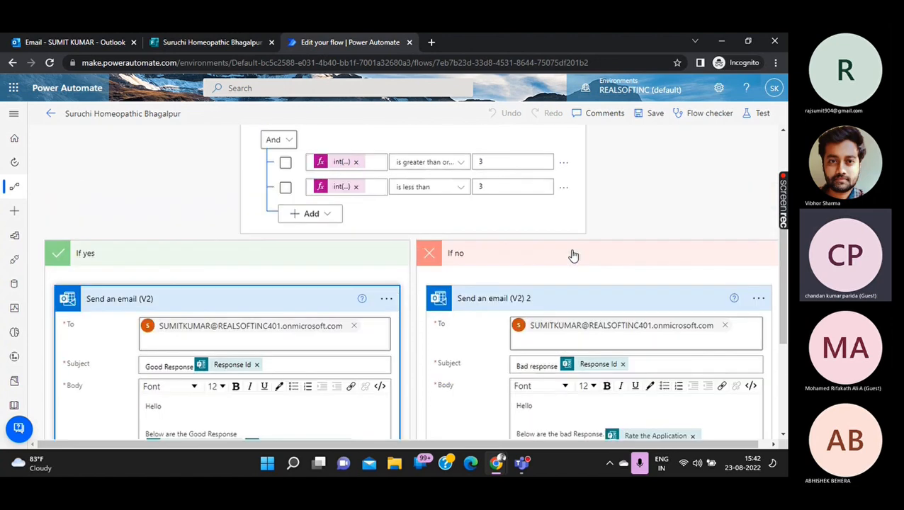
pyautogui.scroll(1, 574, 255)
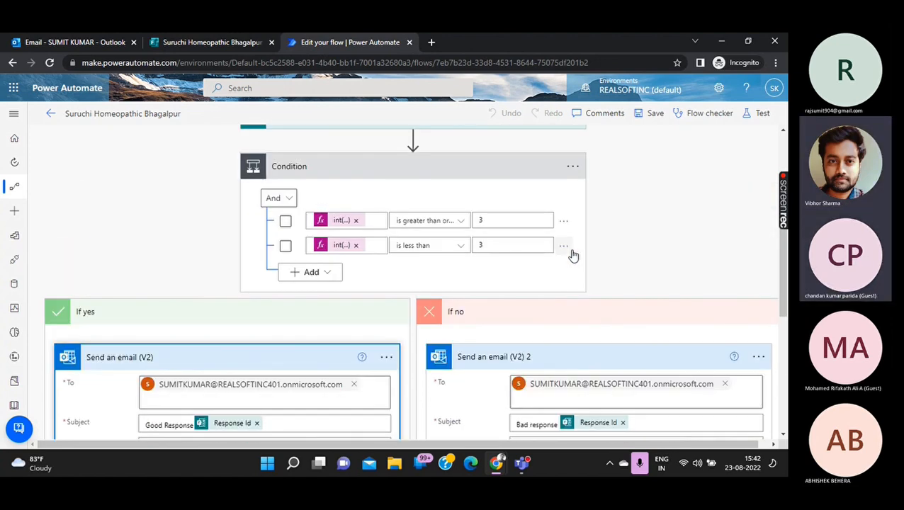
pyautogui.scroll(-1, 574, 255)
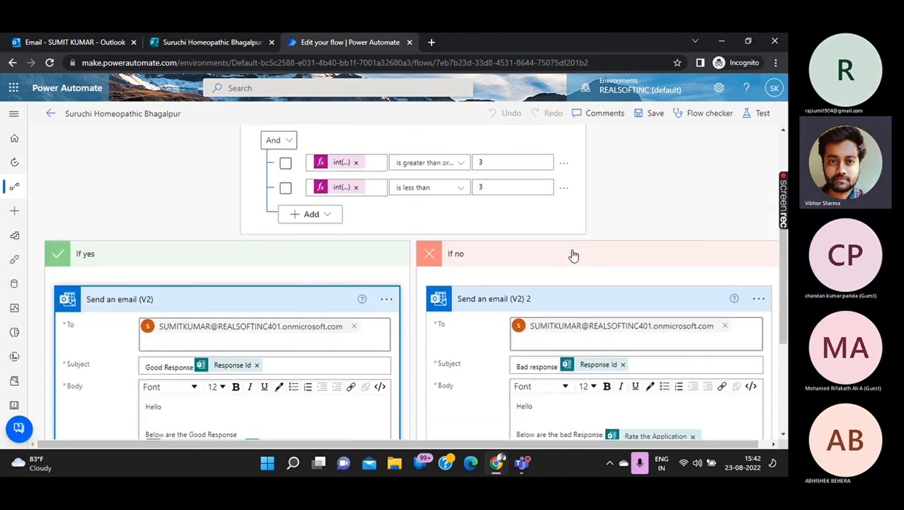
pyautogui.scroll(-1, 574, 255)
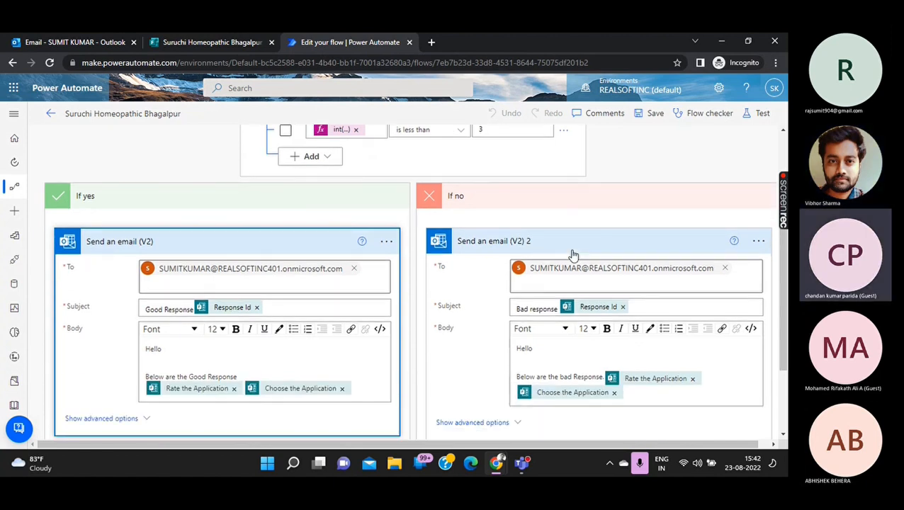
pyautogui.scroll(1, 574, 255)
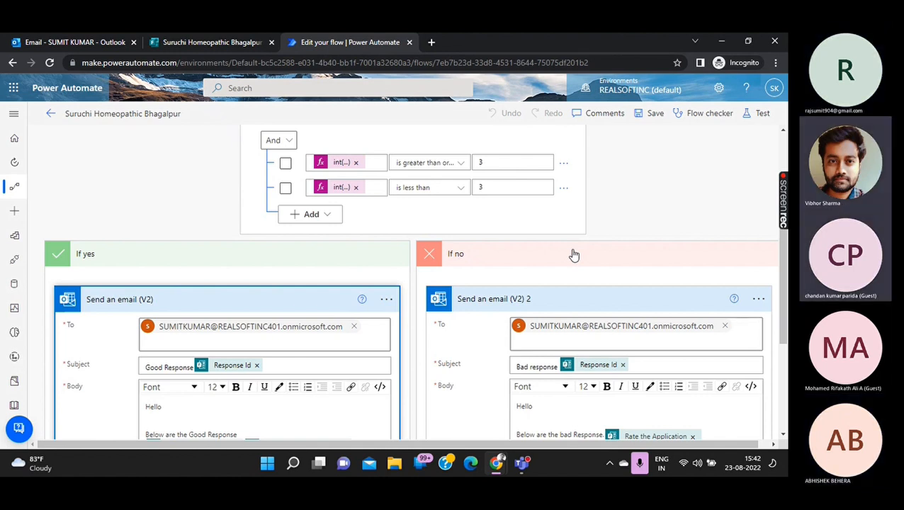
pyautogui.scroll(-1, 574, 255)
pyautogui.scroll(1, 577, 254)
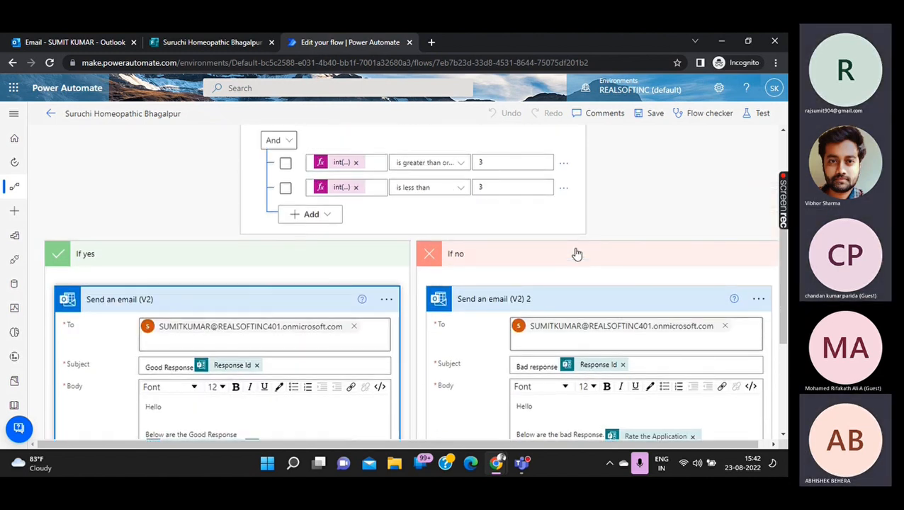
pyautogui.scroll(-1, 576, 254)
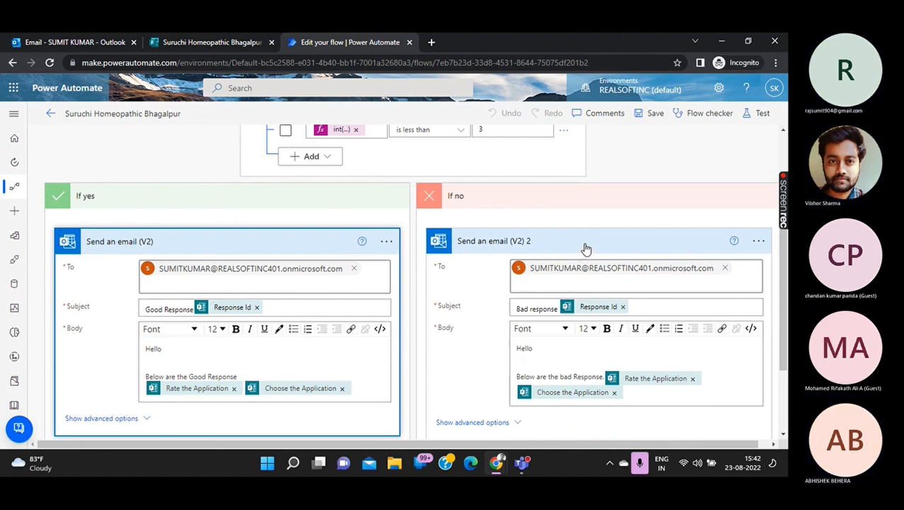
# Delete the "is less than 3" row from the Condition, keeping only the "is greater than or equal to 3" row.
pyautogui.scroll(1, 585, 249)
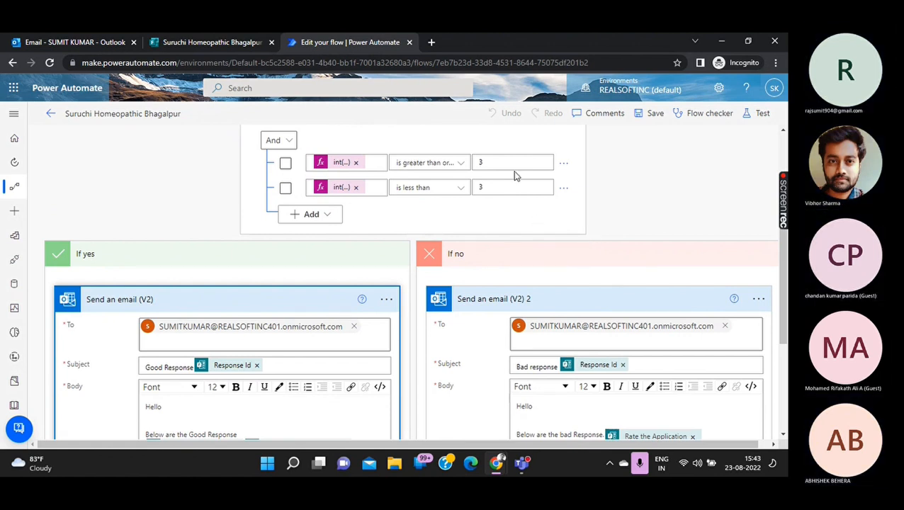
pyautogui.click(564, 189)
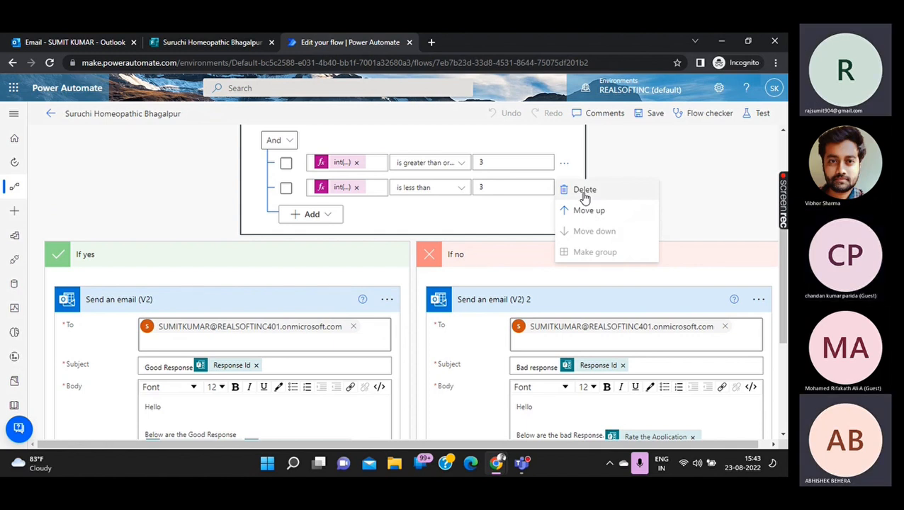
pyautogui.click(584, 190)
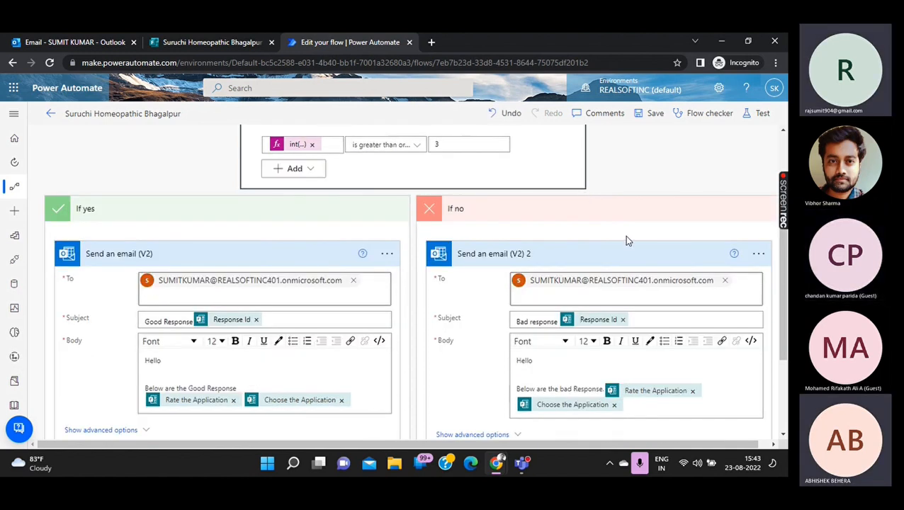
pyautogui.scroll(1, 626, 241)
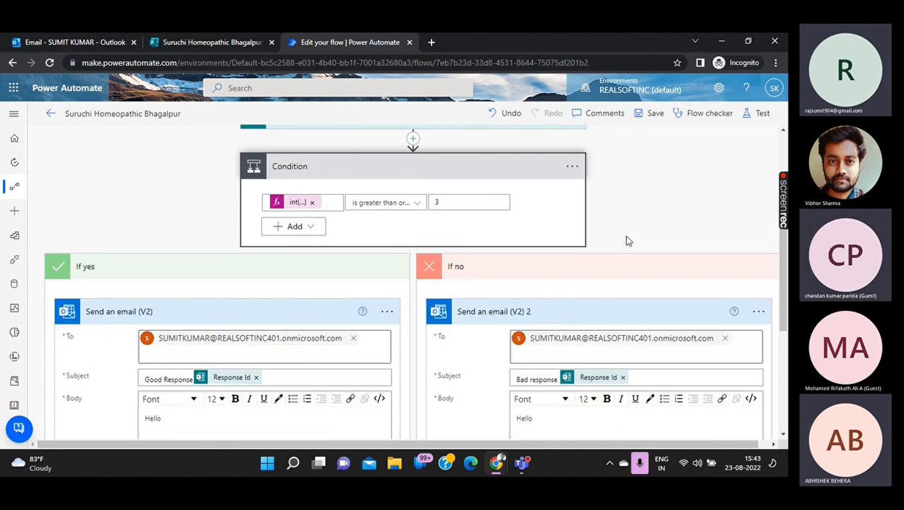
pyautogui.scroll(1, 626, 241)
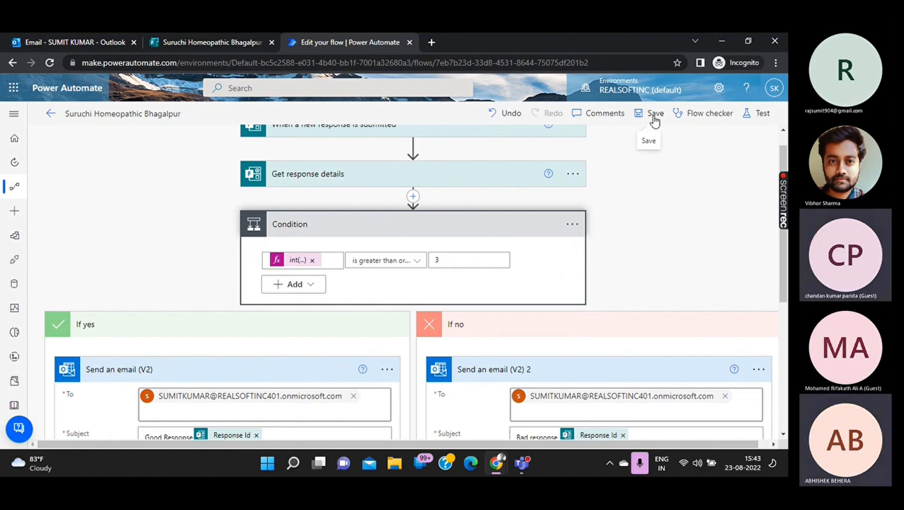
# Review the remaining Condition row, its options for adding rows or groups, and the email actions in both branches.
pyautogui.scroll(-1, 635, 202)
pyautogui.scroll(-2, 634, 207)
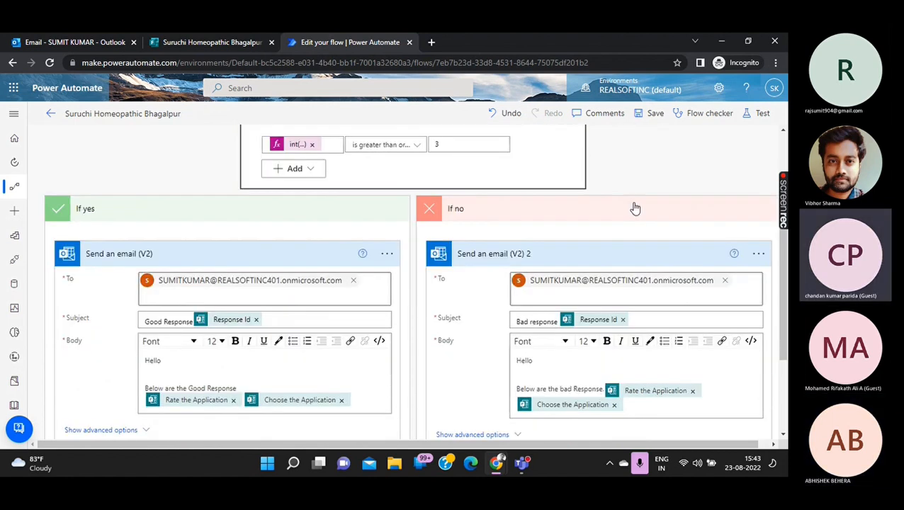
pyautogui.scroll(1, 635, 207)
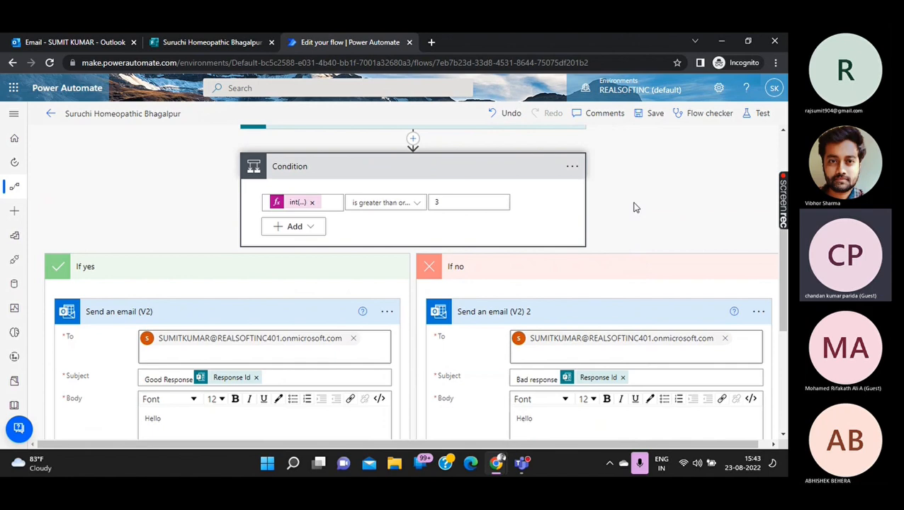
pyautogui.scroll(-1, 635, 207)
pyautogui.scroll(1, 634, 209)
pyautogui.scroll(1, 635, 207)
pyautogui.scroll(-1, 635, 207)
pyautogui.scroll(1, 635, 207)
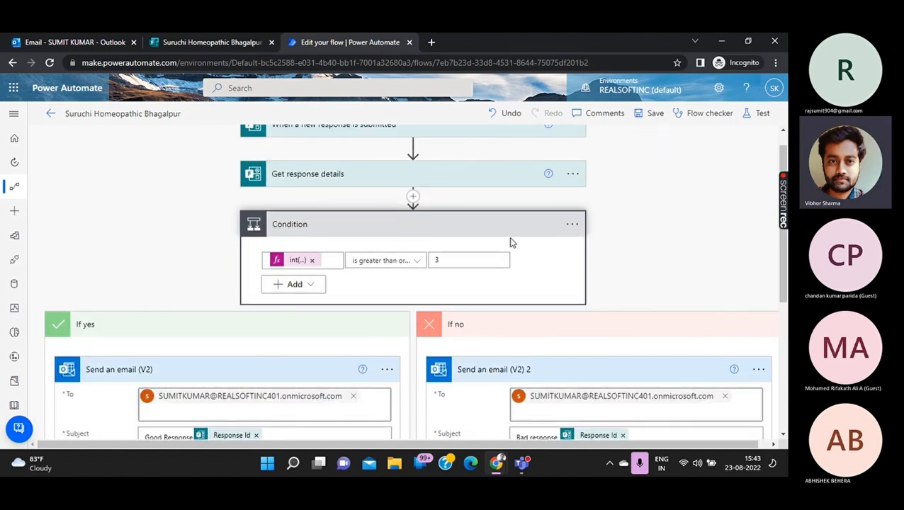
pyautogui.scroll(-1, 514, 240)
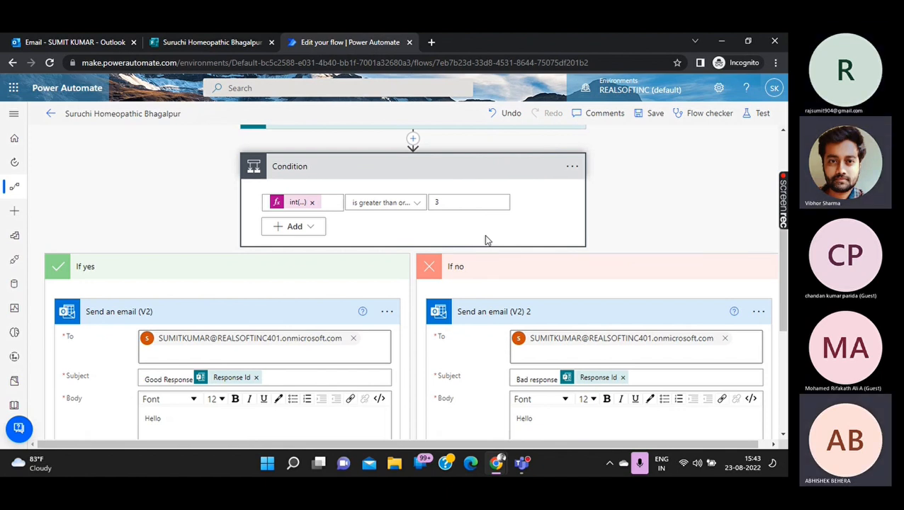
pyautogui.click(312, 228)
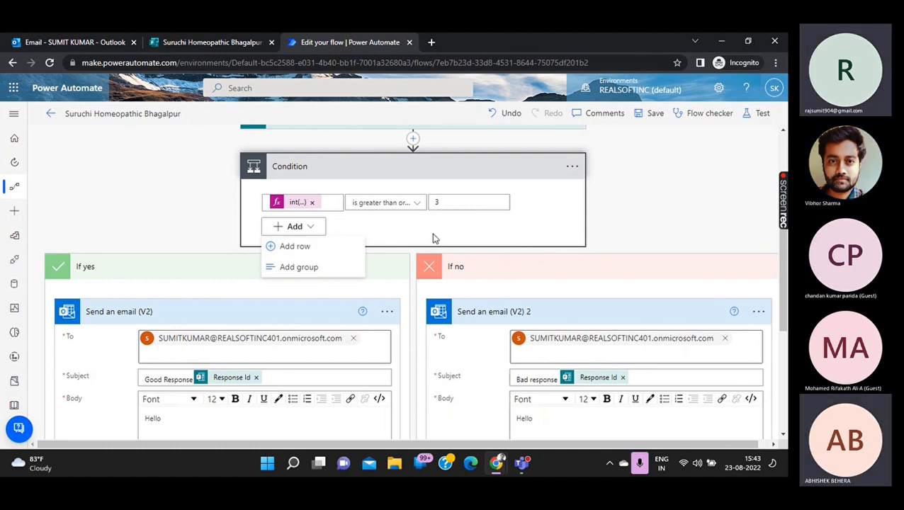
# Save the flow and start a manual test.
pyautogui.click(651, 114)
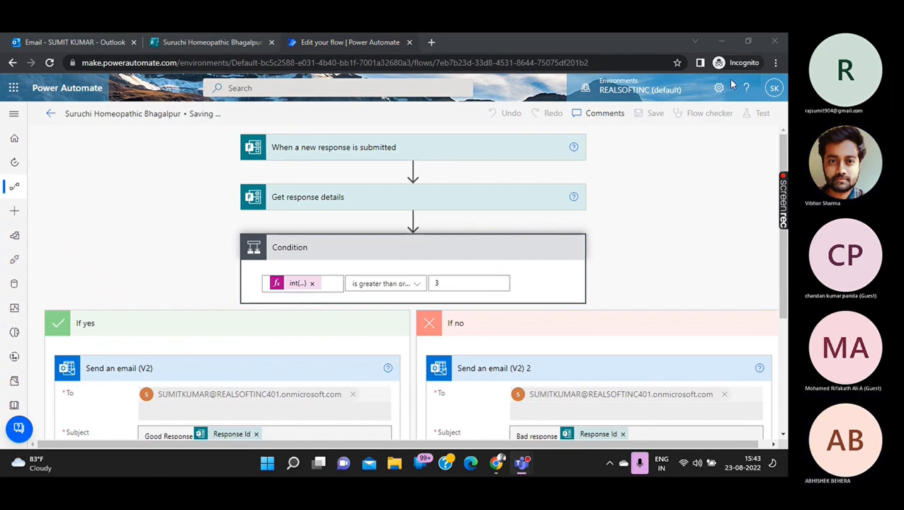
pyautogui.click(762, 115)
pyautogui.click(636, 171)
pyautogui.click(624, 428)
pyautogui.scroll(-2, 631, 382)
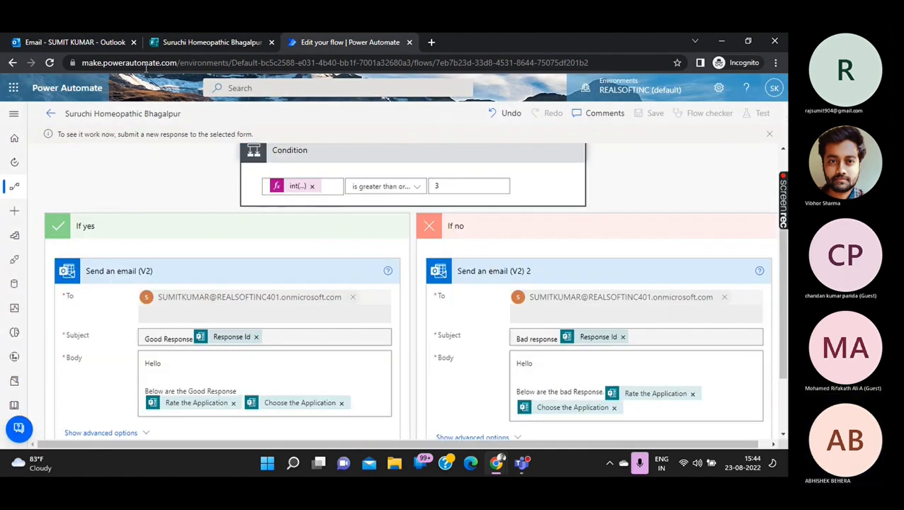
# Submit another response to the Suruchi Homeopathic Bhagalpur form with Medicine selected and a four-star rating.
pyautogui.click(191, 42)
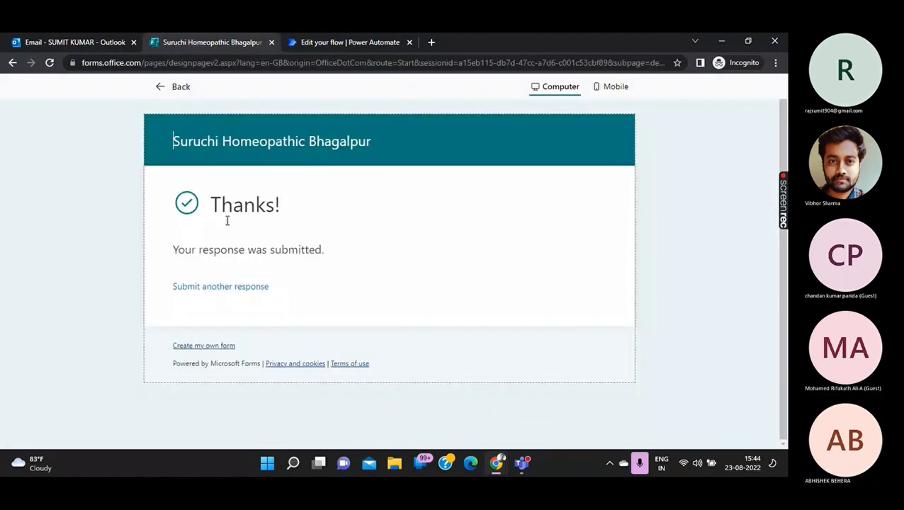
pyautogui.click(218, 287)
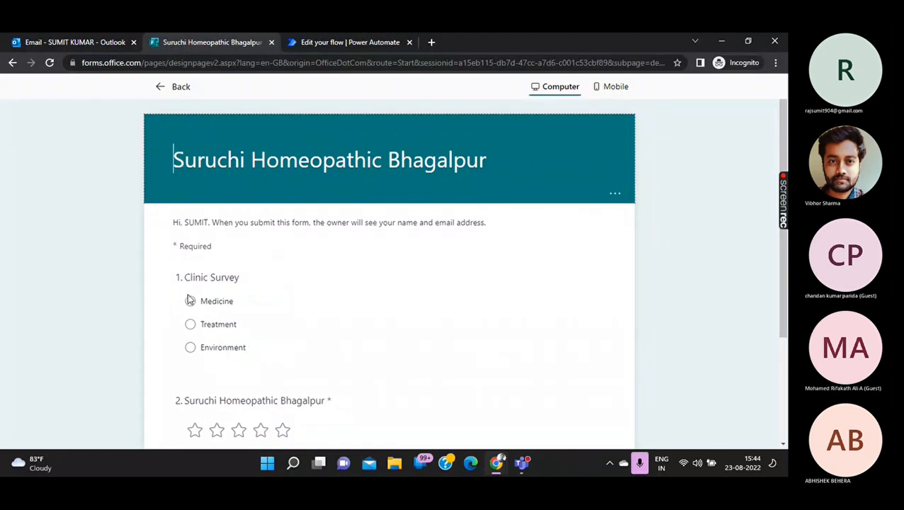
pyautogui.click(190, 301)
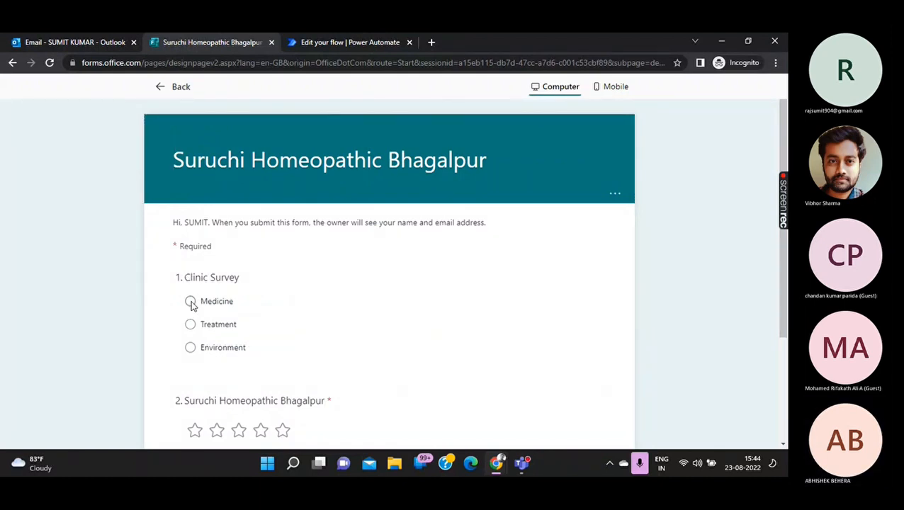
pyautogui.click(259, 427)
pyautogui.scroll(-2, 326, 388)
pyautogui.click(241, 324)
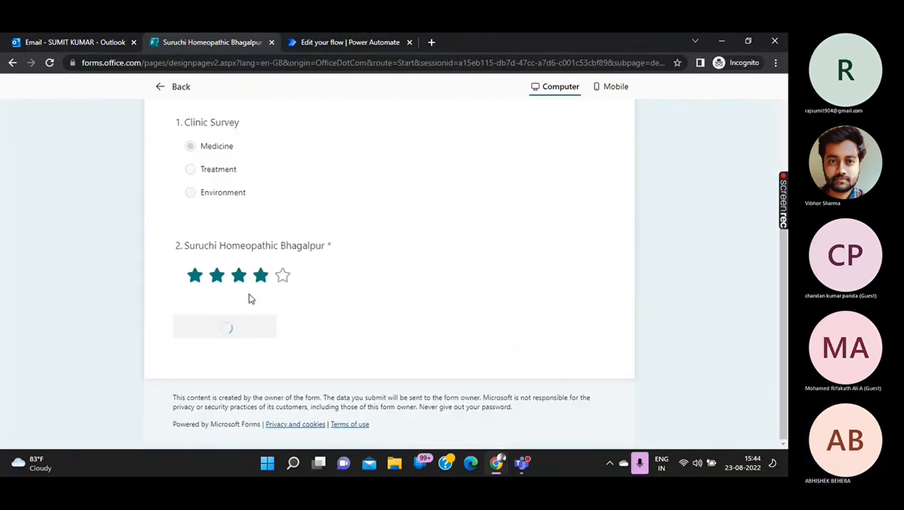
# Submit a further survey response with Medicine selected and a one-star rating.
pyautogui.click(224, 301)
pyautogui.click(189, 315)
pyautogui.scroll(-2, 220, 333)
pyautogui.click(197, 330)
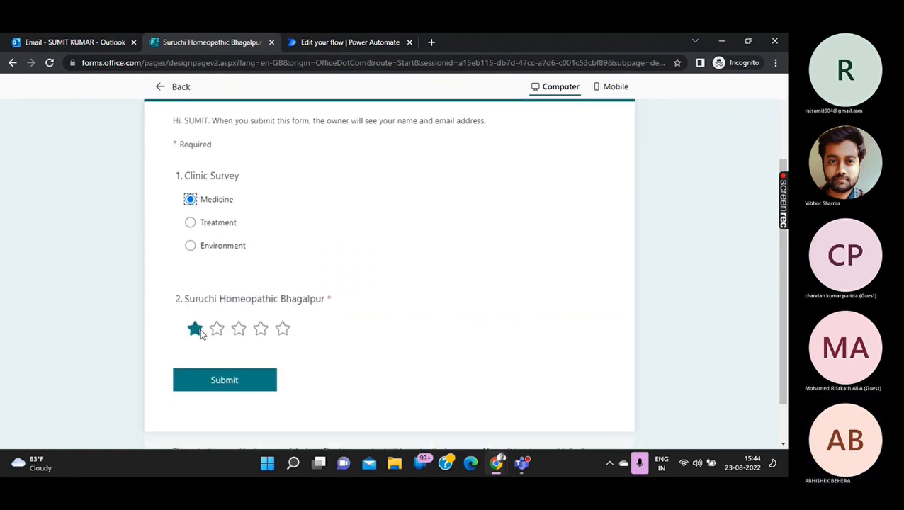
pyautogui.click(208, 379)
# Check the running flow test and the Outlook inbox for the good and bad response emails.
pyautogui.click(351, 43)
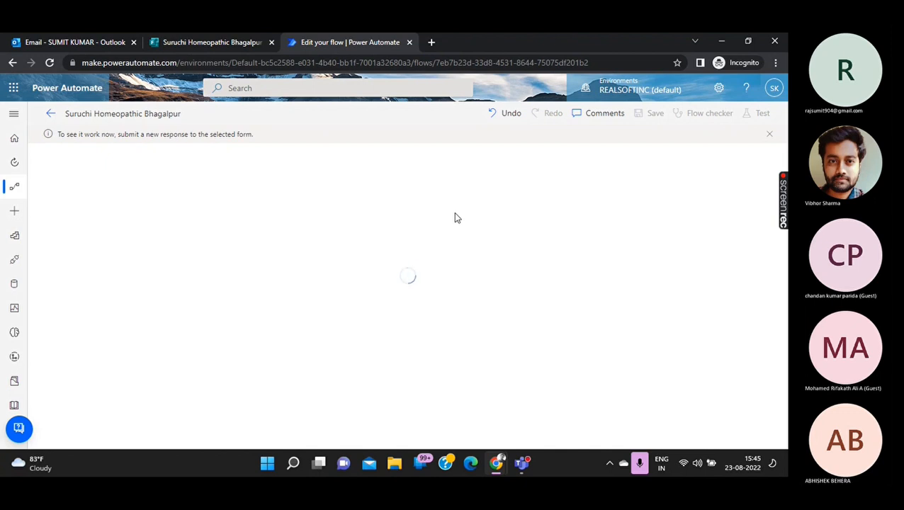
pyautogui.click(82, 41)
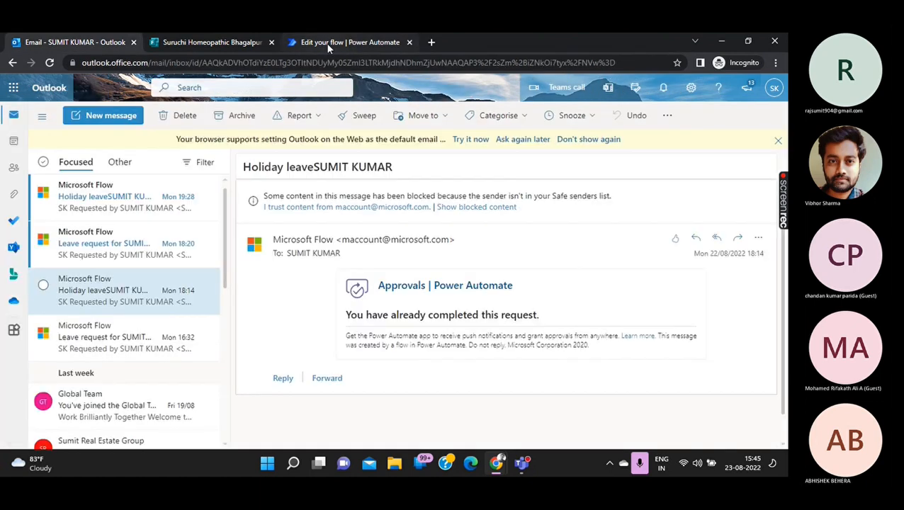
pyautogui.click(350, 42)
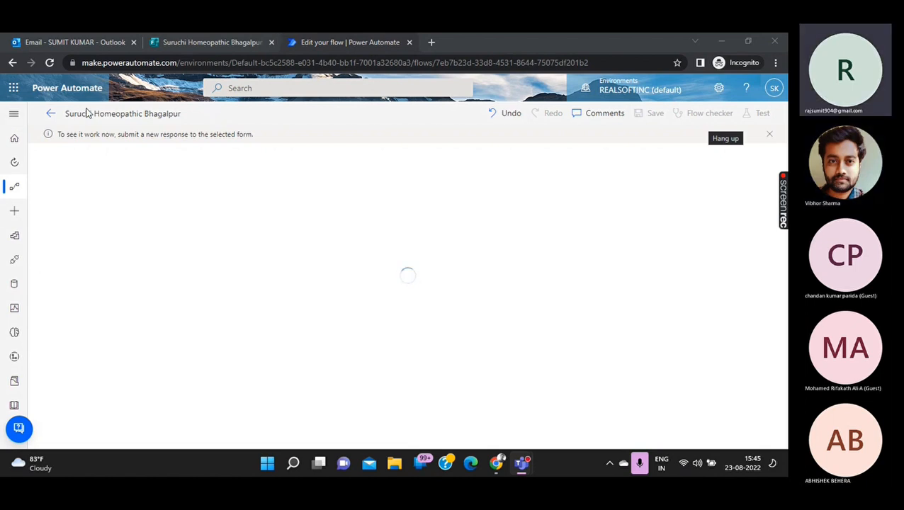
pyautogui.click(97, 42)
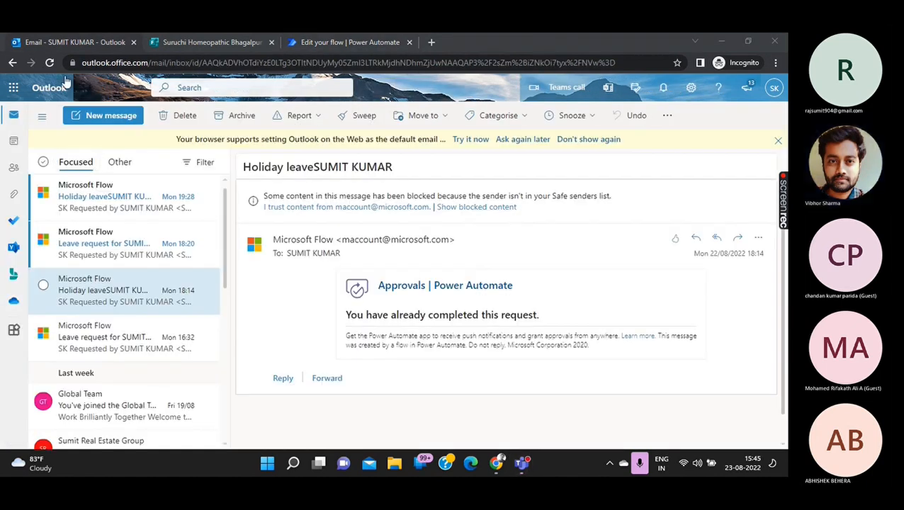
pyautogui.click(306, 39)
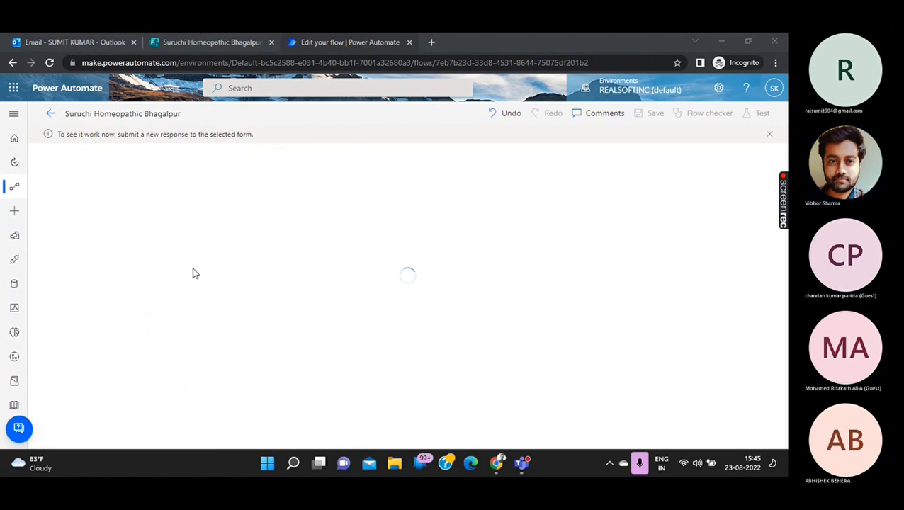
# Start another response to the Suruchi Homeopathic Bhagalpur form and look over its blank questions.
pyautogui.click(200, 47)
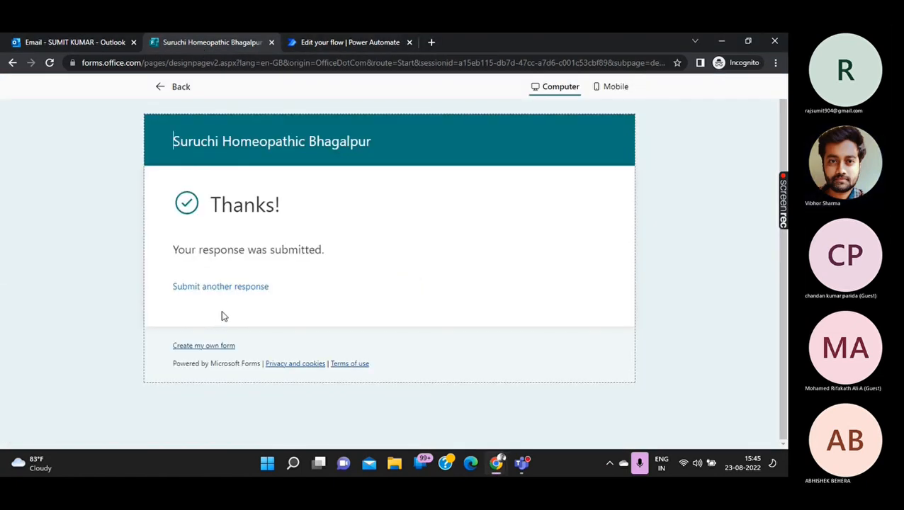
pyautogui.click(231, 291)
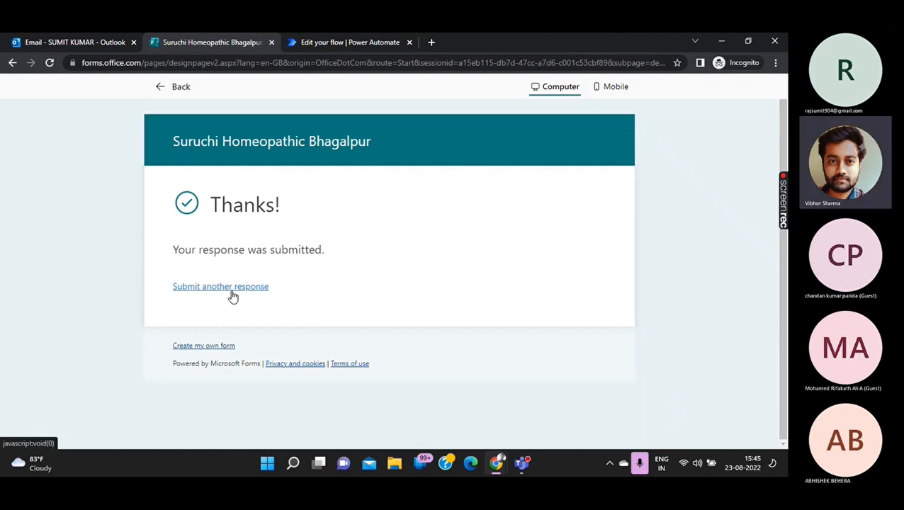
pyautogui.click(233, 292)
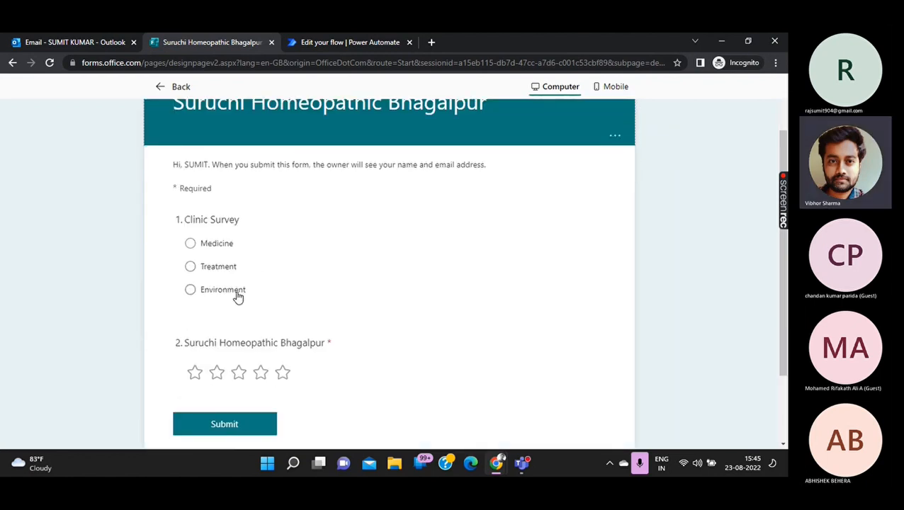
pyautogui.scroll(1, 238, 297)
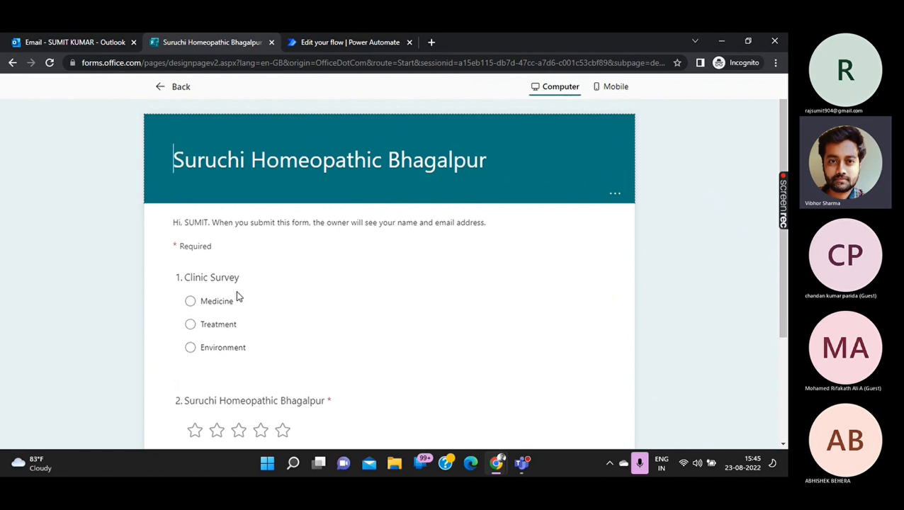
pyautogui.scroll(-1, 238, 297)
pyautogui.scroll(1, 238, 297)
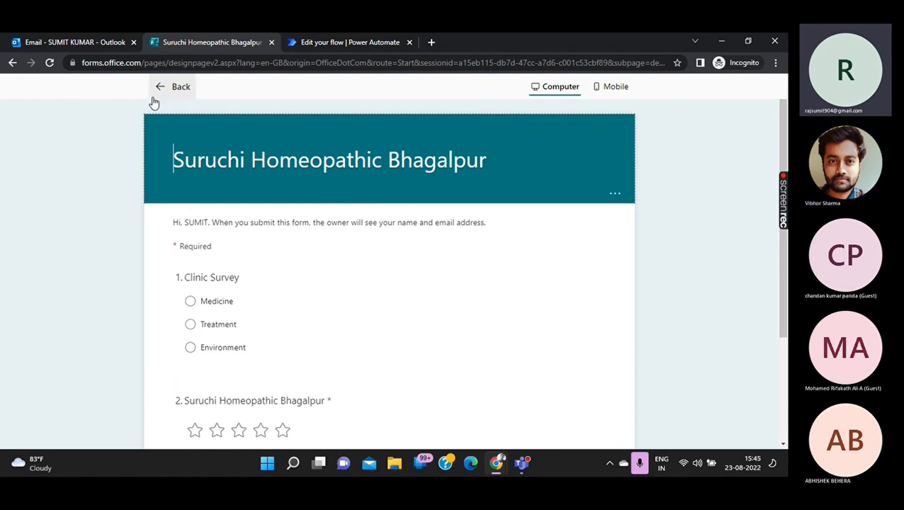
# Go from Outlook to Microsoft Forms and open the Suruchi Homeopathic Bhagalpur form in its editor.
pyautogui.click(89, 41)
pyautogui.click(13, 87)
pyautogui.click(127, 304)
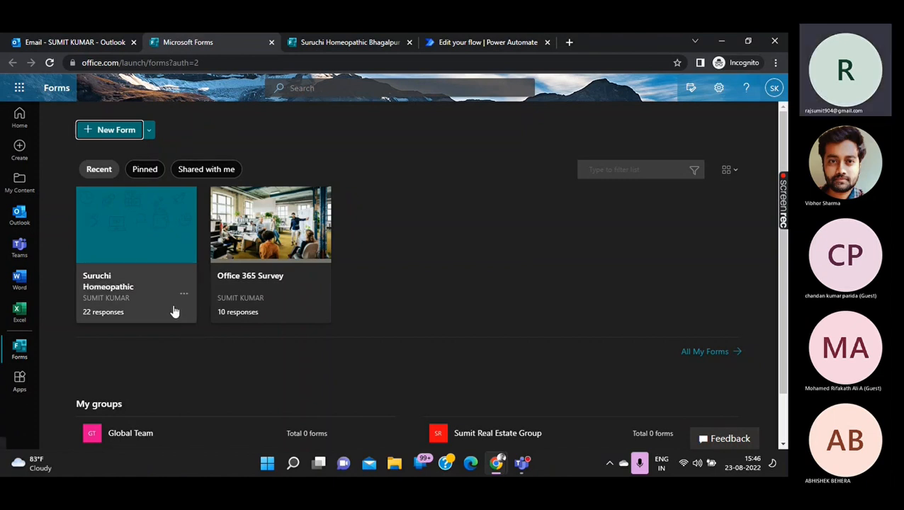
pyautogui.click(151, 273)
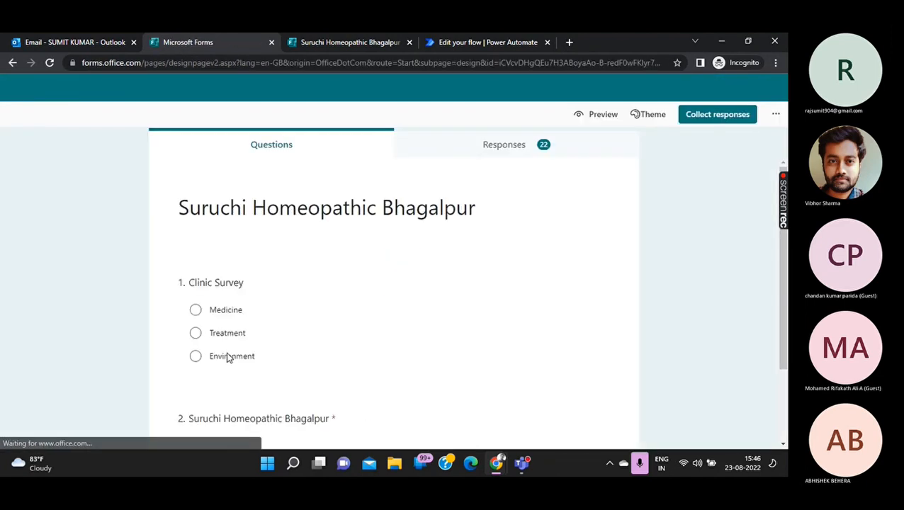
# Review the questions and the response summary of the Suruchi Homeopathic Bhagalpur form.
pyautogui.scroll(-1, 384, 250)
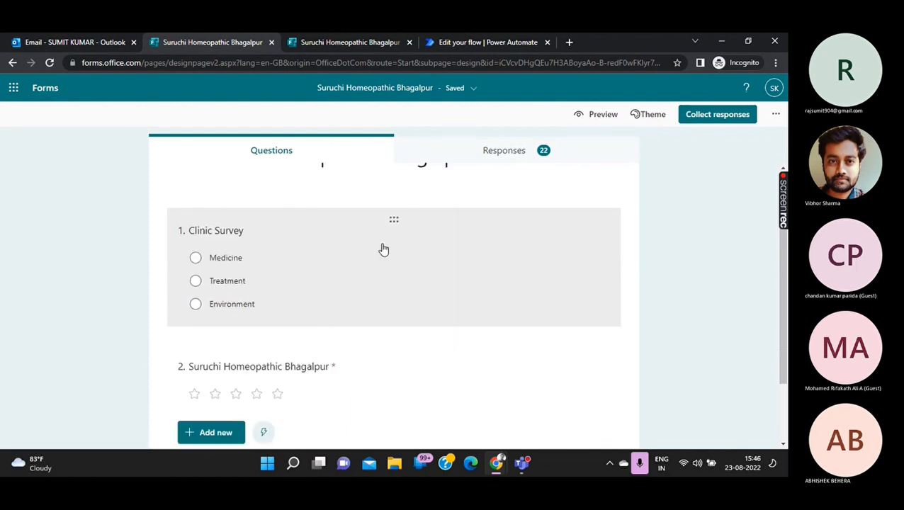
pyautogui.click(494, 157)
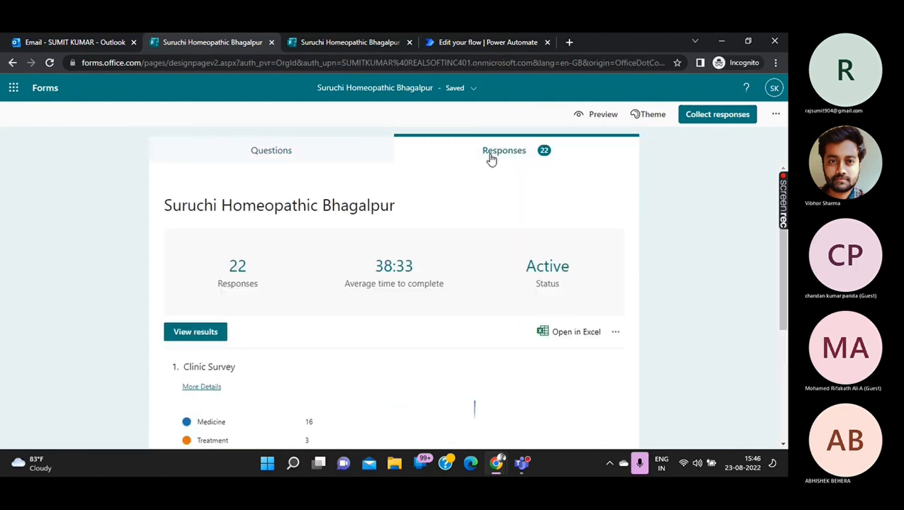
pyautogui.click(292, 155)
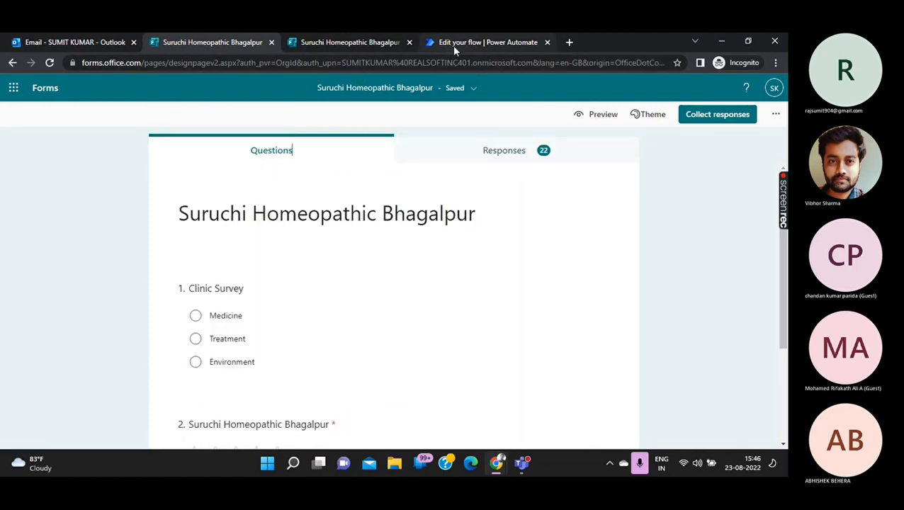
pyautogui.click(486, 155)
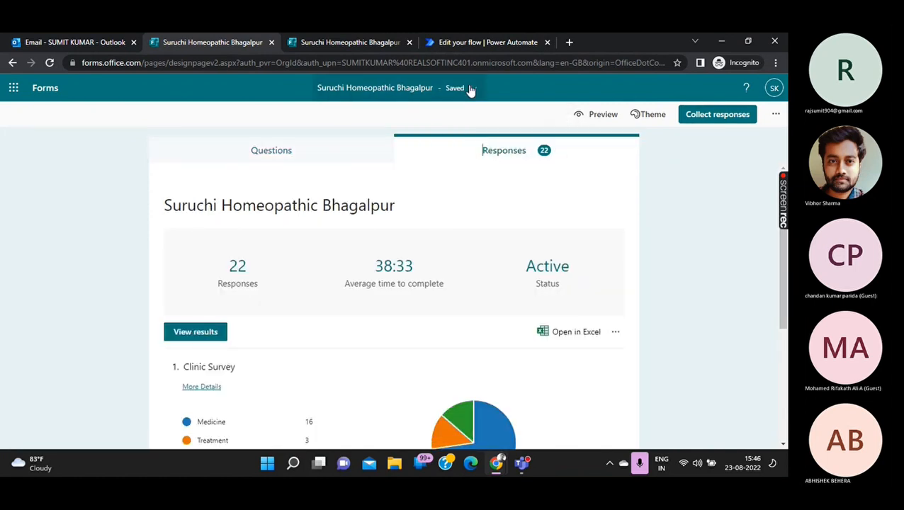
# Leave the Power Automate flow editor and return to the flow's details page.
pyautogui.click(472, 43)
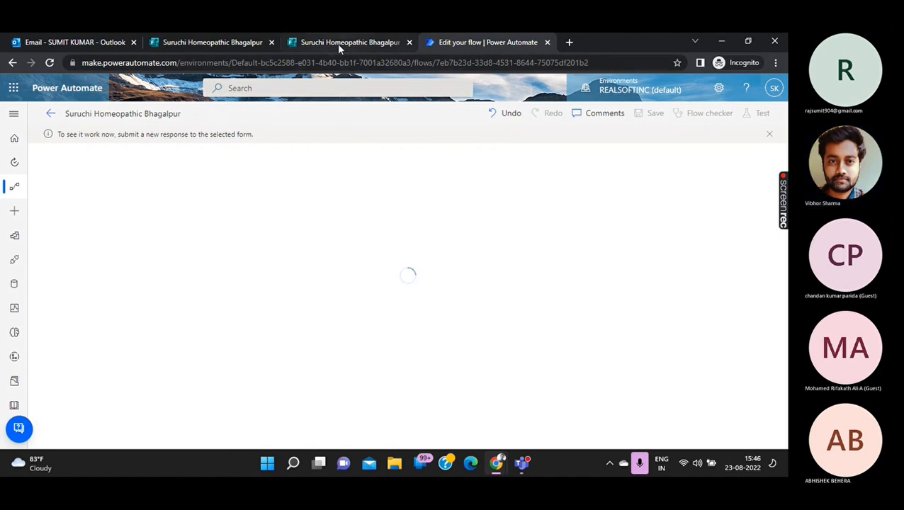
pyautogui.click(49, 118)
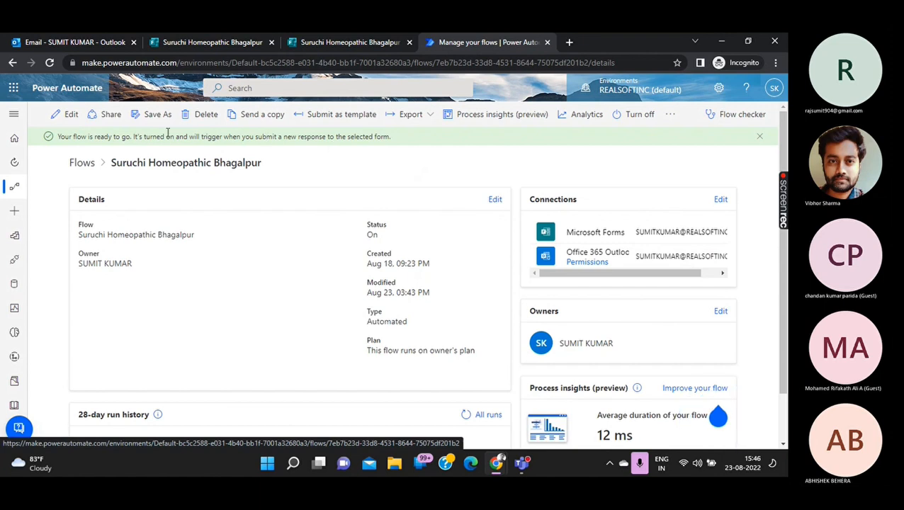
# Submit a Suruchi Homeopathic Bhagalpur form response with Medicine selected and a two-star rating.
pyautogui.click(243, 44)
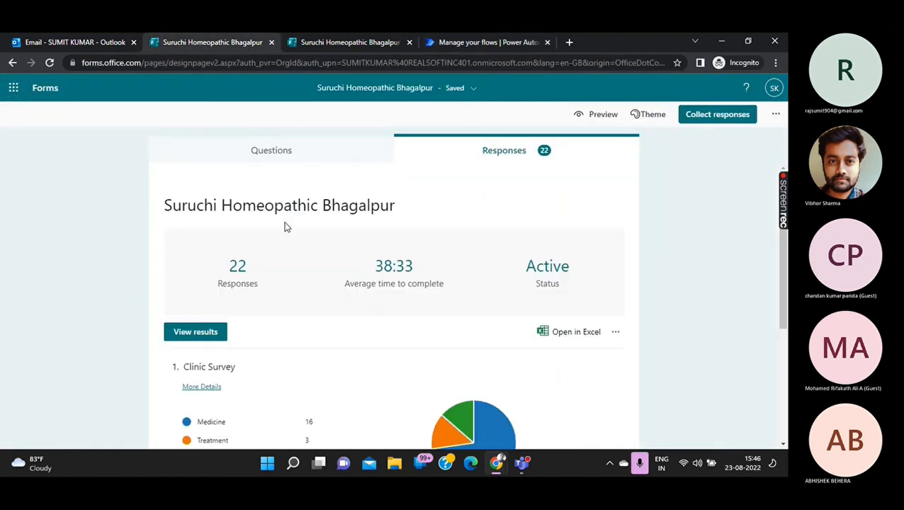
pyautogui.click(339, 44)
pyautogui.click(217, 309)
pyautogui.scroll(-1, 217, 311)
pyautogui.click(217, 372)
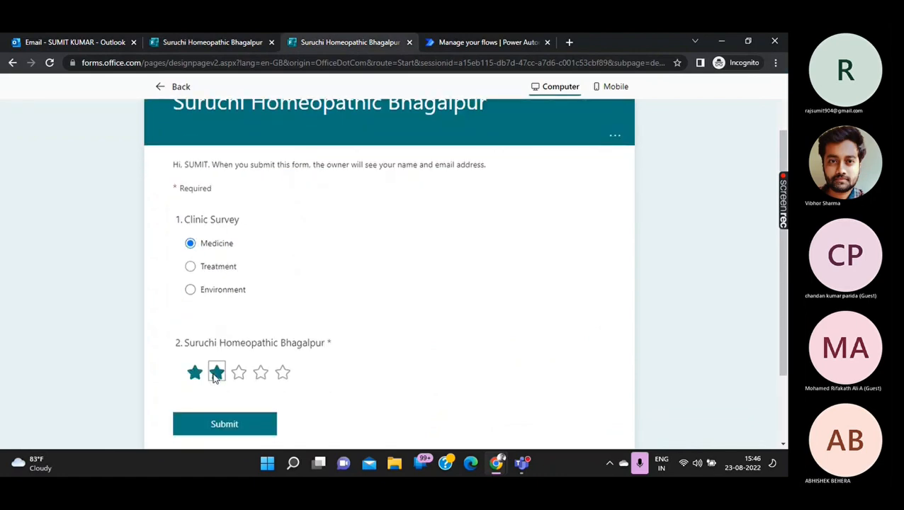
pyautogui.click(223, 425)
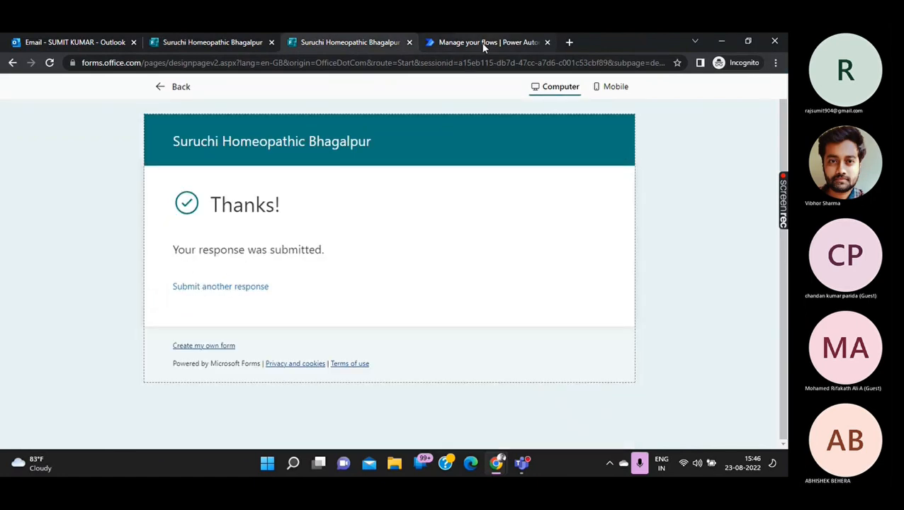
# Open the flow for editing in Power Automate and expand the Condition to check its rule and email branches.
pyautogui.click(483, 44)
pyautogui.click(62, 115)
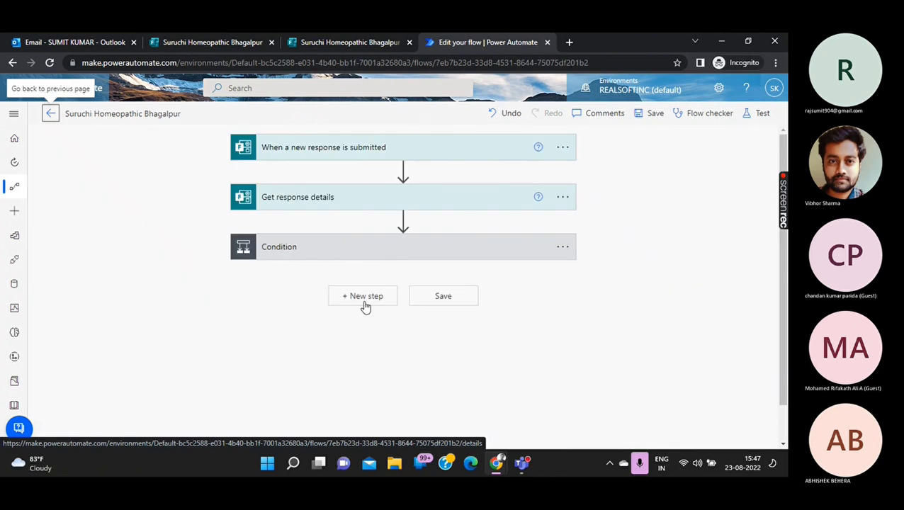
pyautogui.click(354, 250)
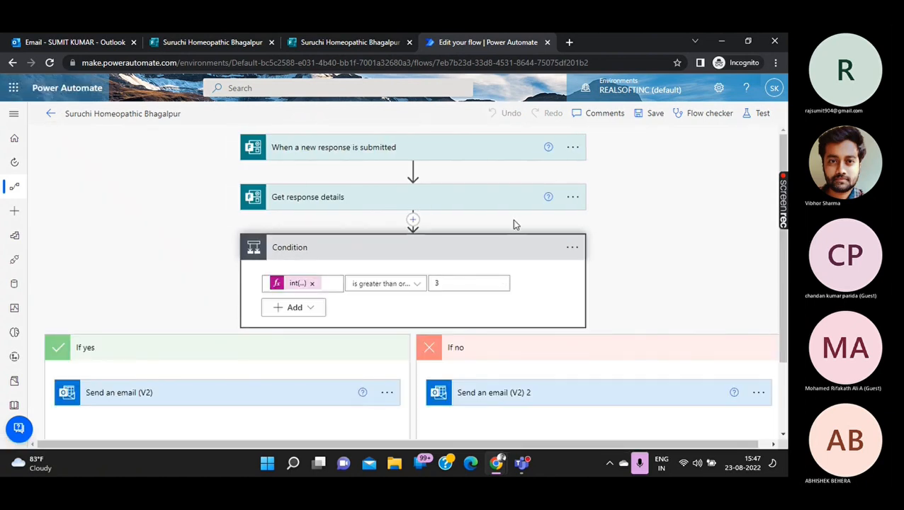
pyautogui.scroll(-2, 516, 225)
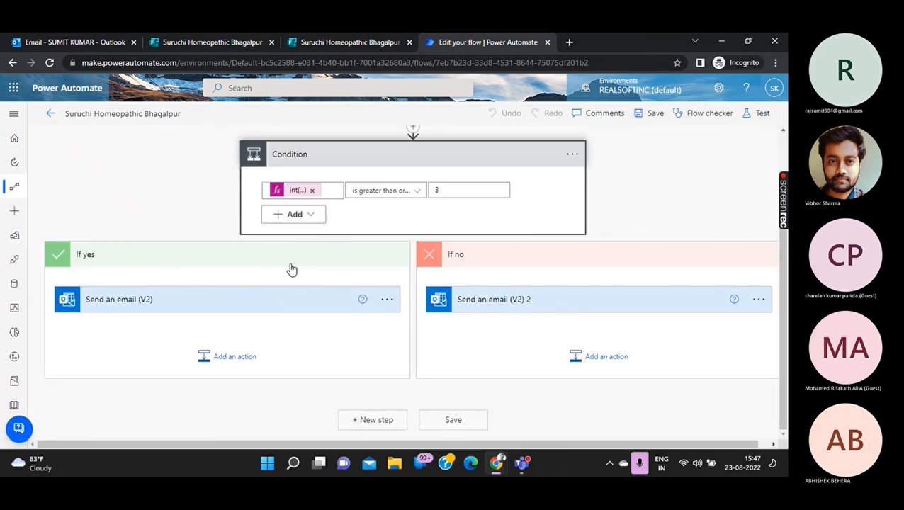
pyautogui.scroll(2, 238, 398)
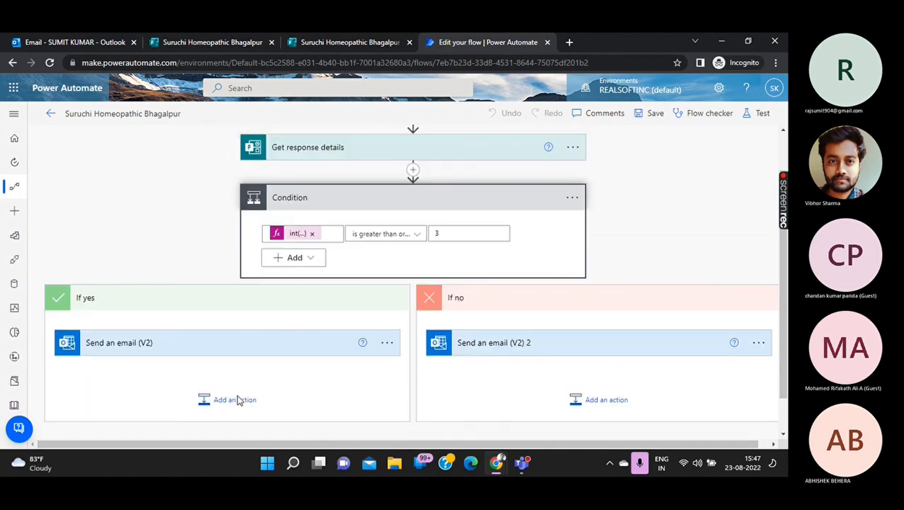
# Set the Form Id of the "When a new response is submitted" trigger to Suruchi Homeopathic Bhagalpur.
pyautogui.click(359, 146)
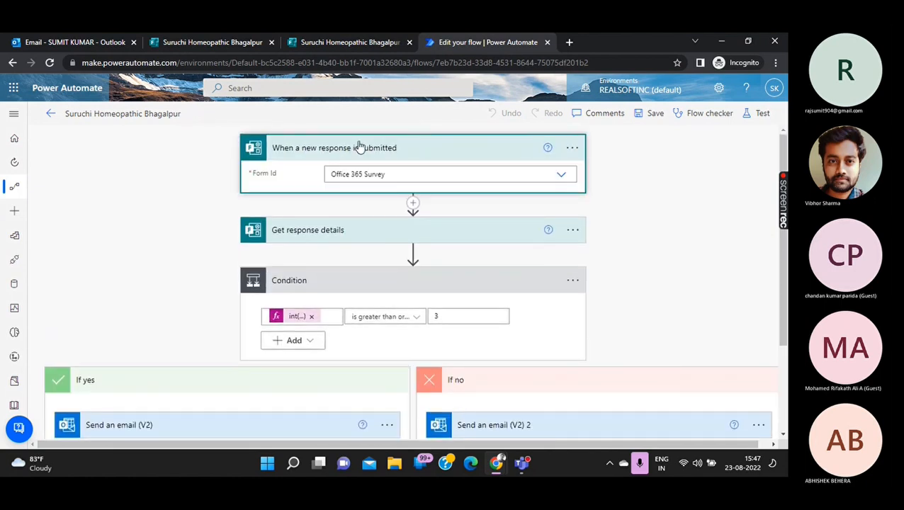
pyautogui.click(379, 177)
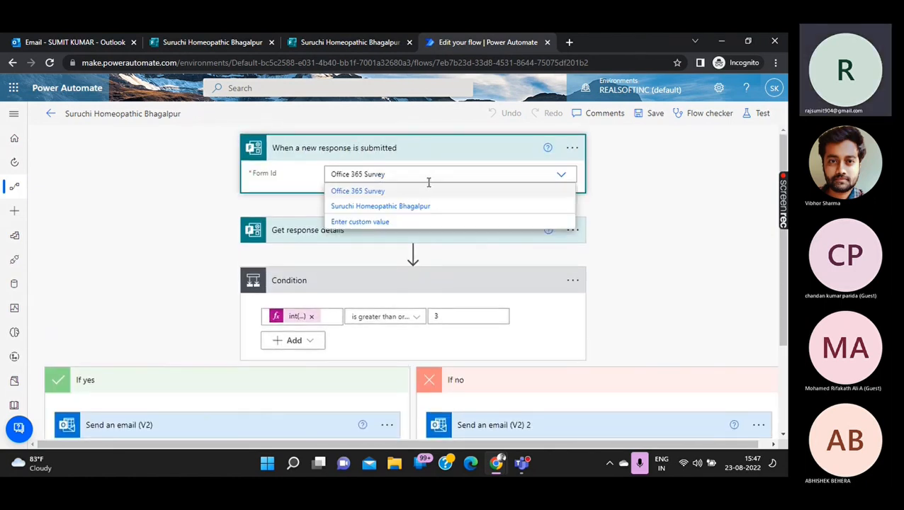
pyautogui.click(410, 211)
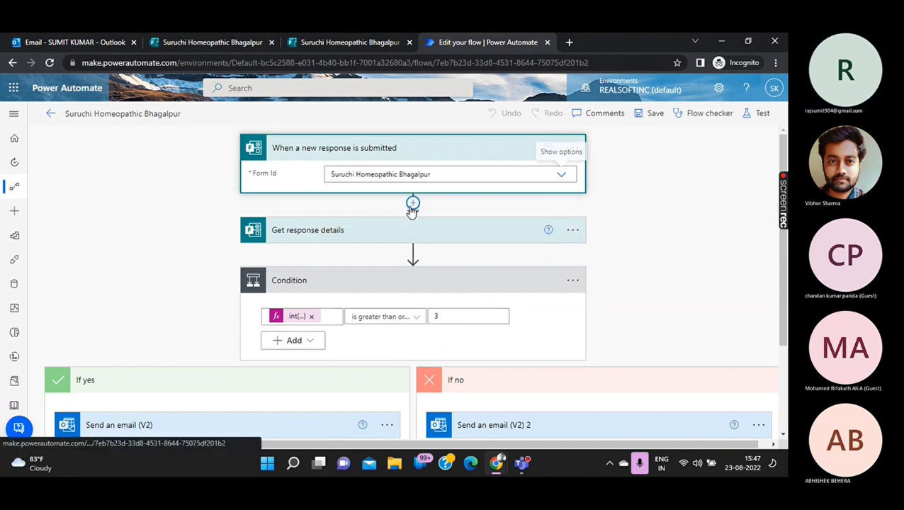
pyautogui.scroll(-2, 420, 295)
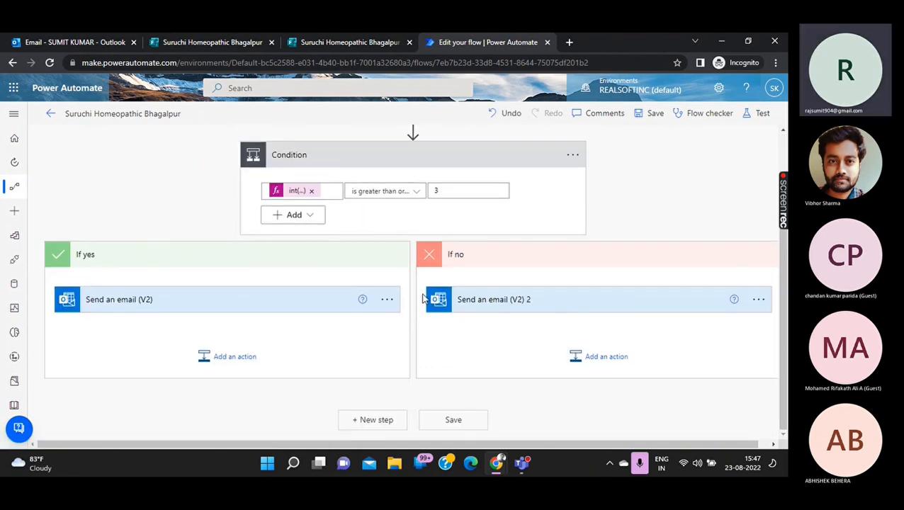
pyautogui.scroll(2, 570, 245)
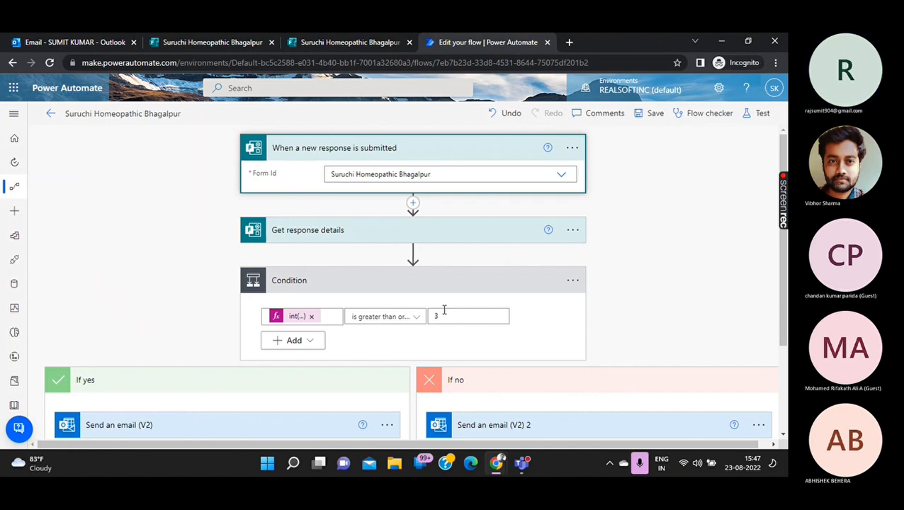
# Set the Form Id of the "Get response details" action to Suruchi Homeopathic Bhagalpur.
pyautogui.click(468, 230)
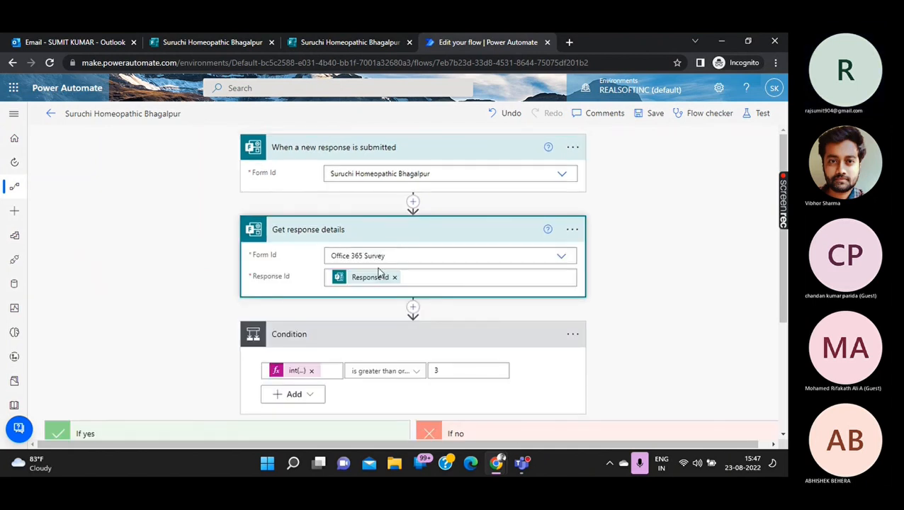
pyautogui.click(400, 256)
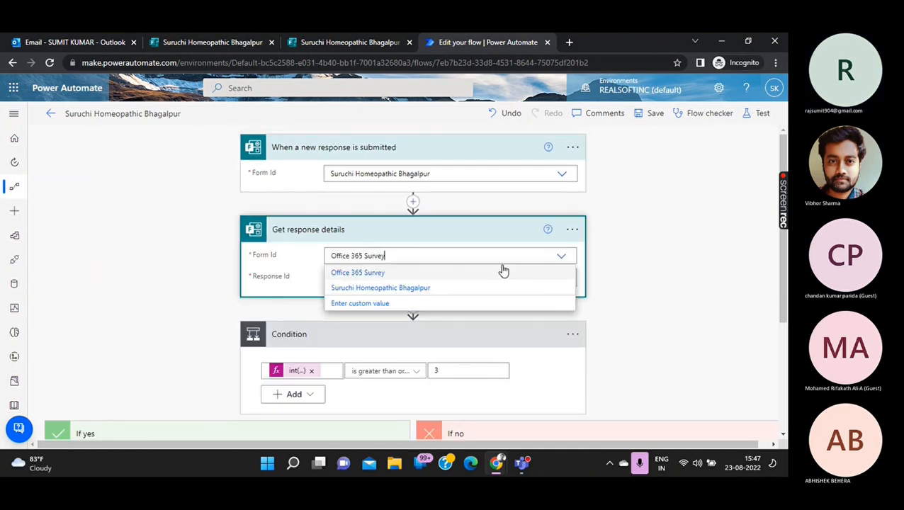
pyautogui.click(420, 288)
# Review the Condition's rule and email branches along with its options for adding a row or group.
pyautogui.scroll(-3, 510, 284)
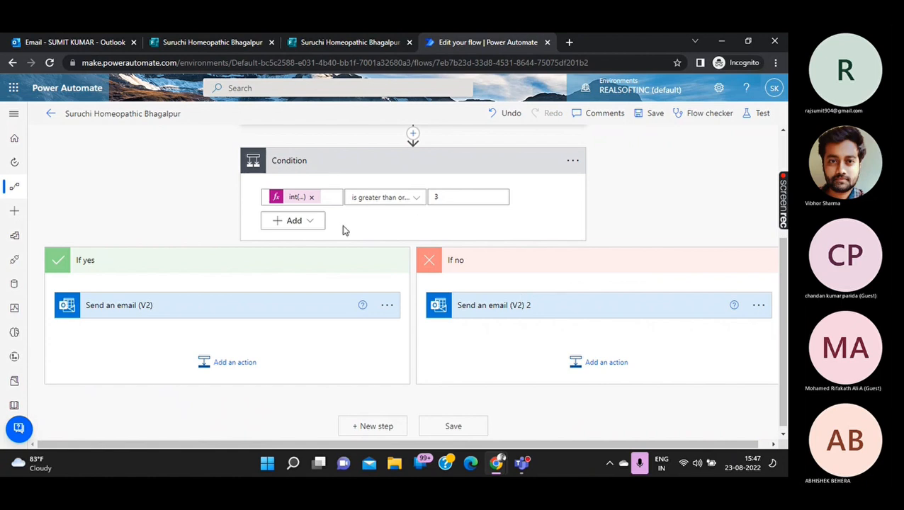
pyautogui.click(308, 223)
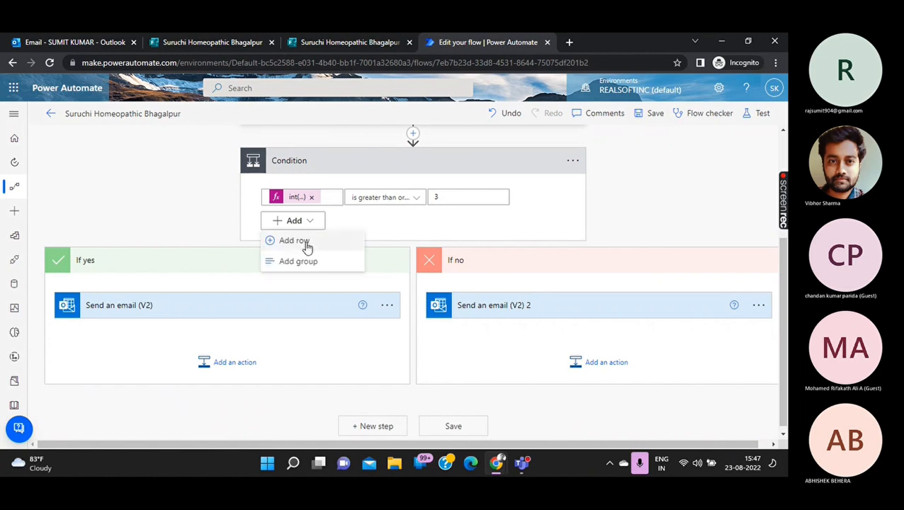
pyautogui.click(437, 238)
pyautogui.scroll(3, 729, 244)
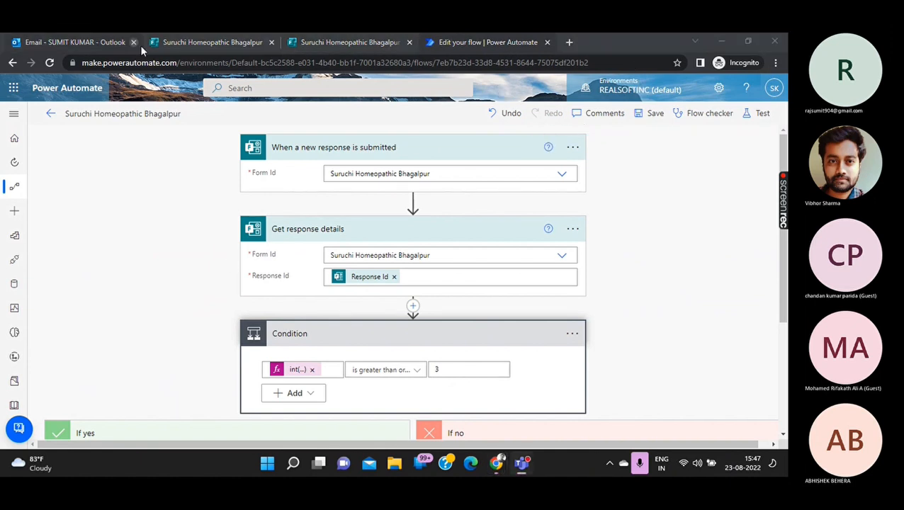
# Check the form's questions in Microsoft Forms, and inspect the Response Id input of "Get response details" in the flow.
pyautogui.click(196, 43)
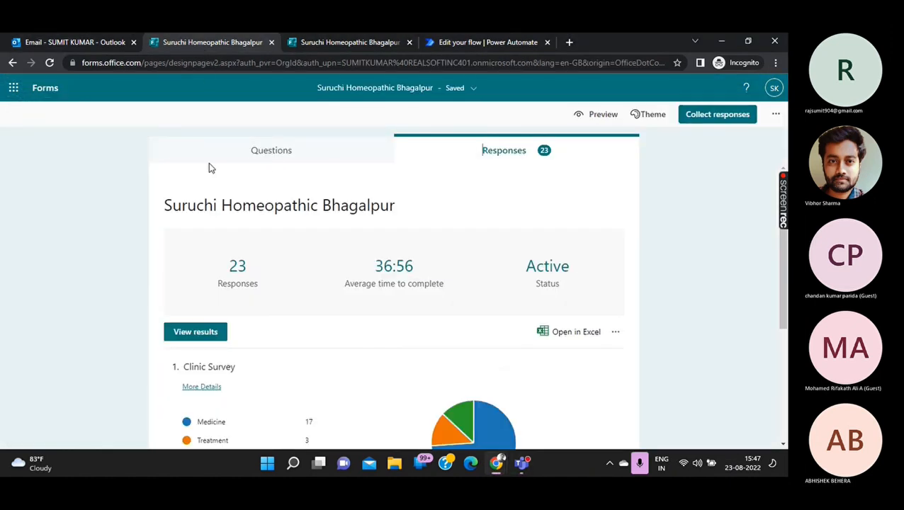
pyautogui.click(268, 152)
pyautogui.scroll(-2, 322, 328)
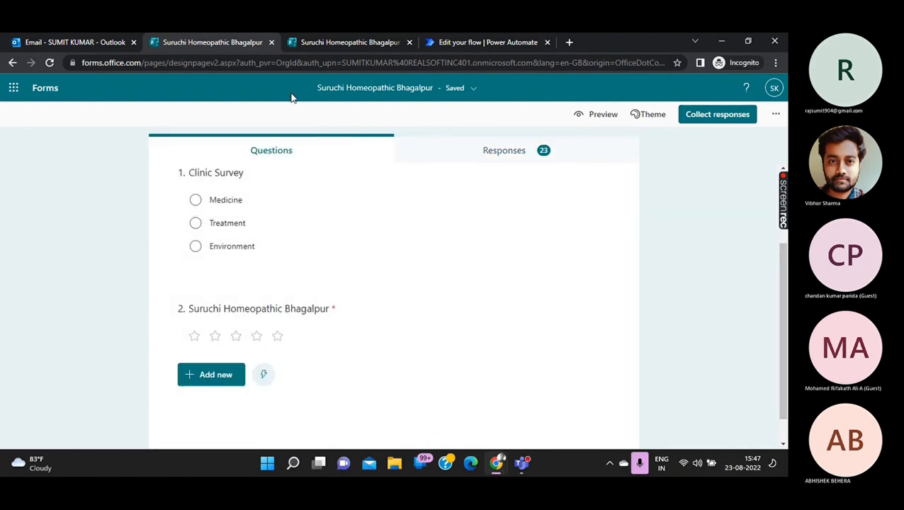
pyautogui.click(373, 44)
pyautogui.click(436, 41)
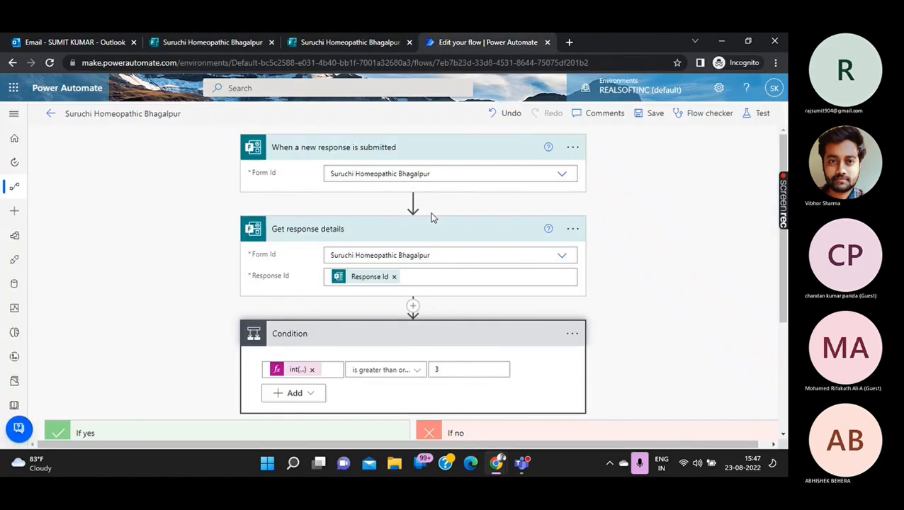
pyautogui.click(486, 282)
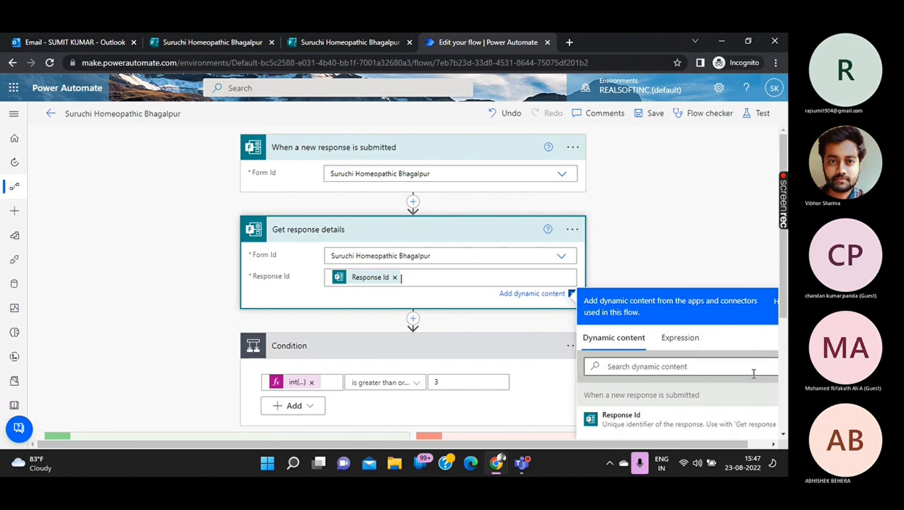
pyautogui.scroll(-2, 732, 372)
pyautogui.scroll(1, 632, 199)
pyautogui.click(632, 197)
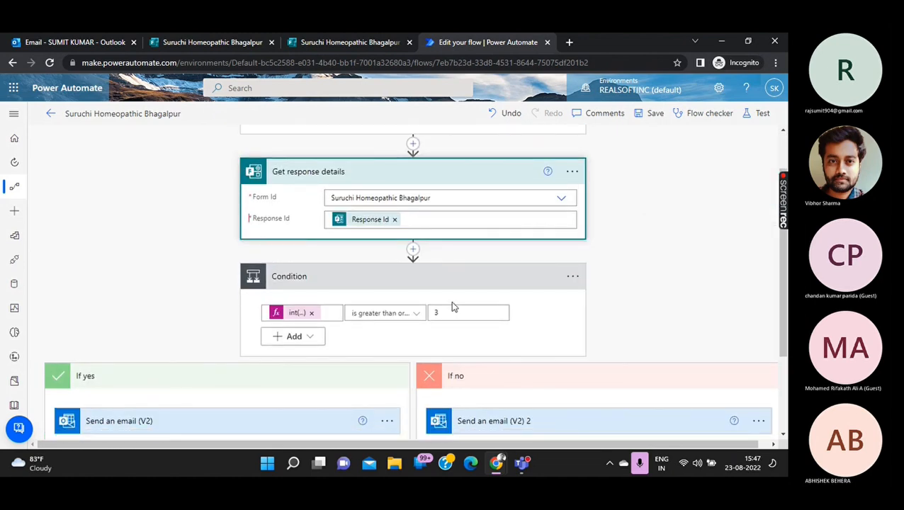
# Save the flow and start a manual test of it.
pyautogui.scroll(1, 593, 302)
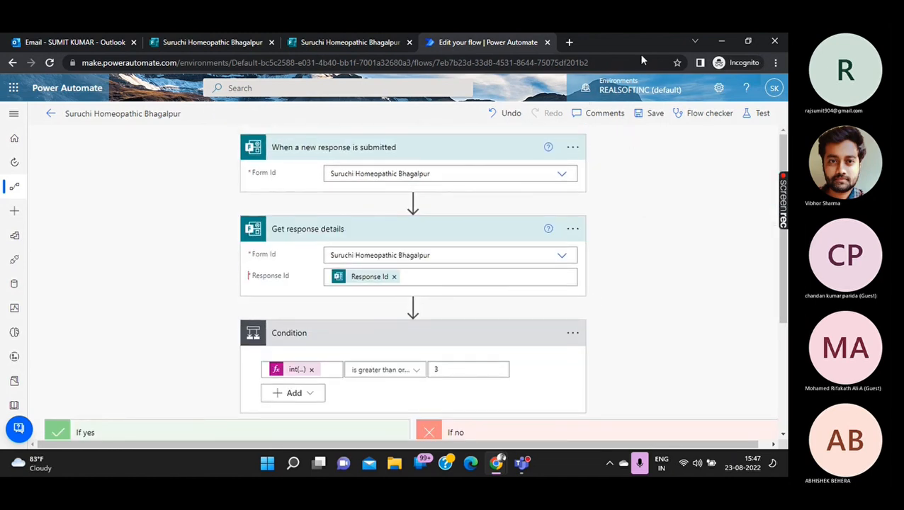
pyautogui.click(641, 57)
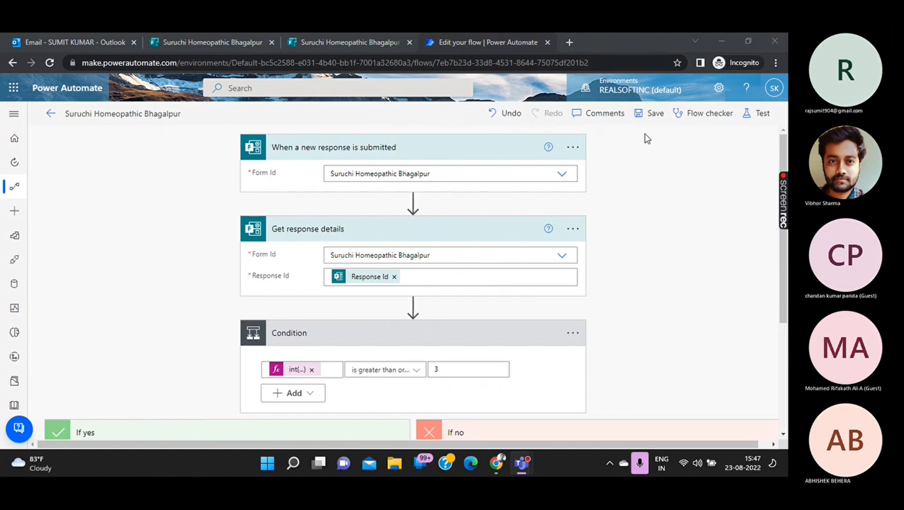
pyautogui.click(658, 115)
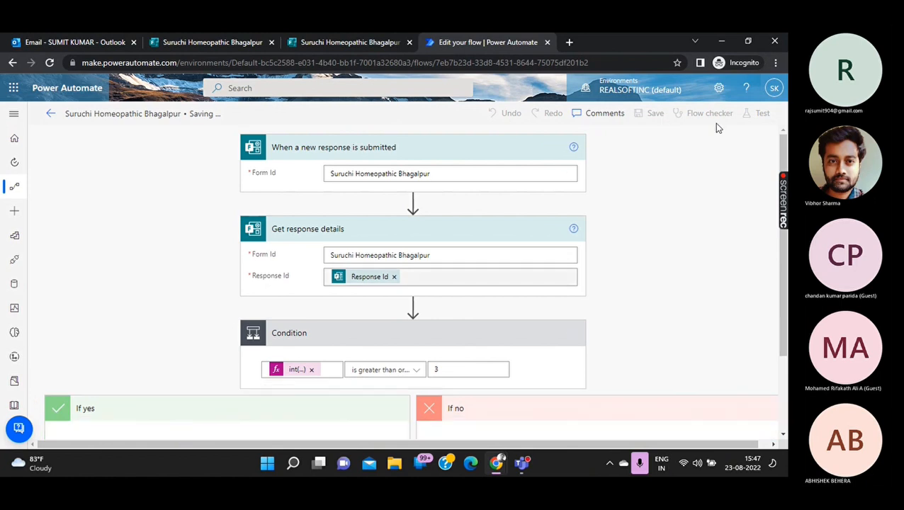
pyautogui.click(759, 117)
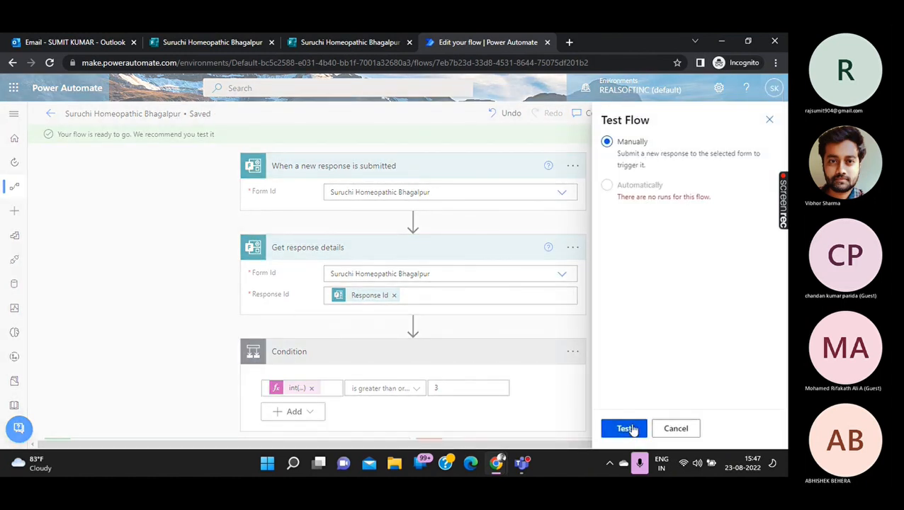
pyautogui.click(625, 428)
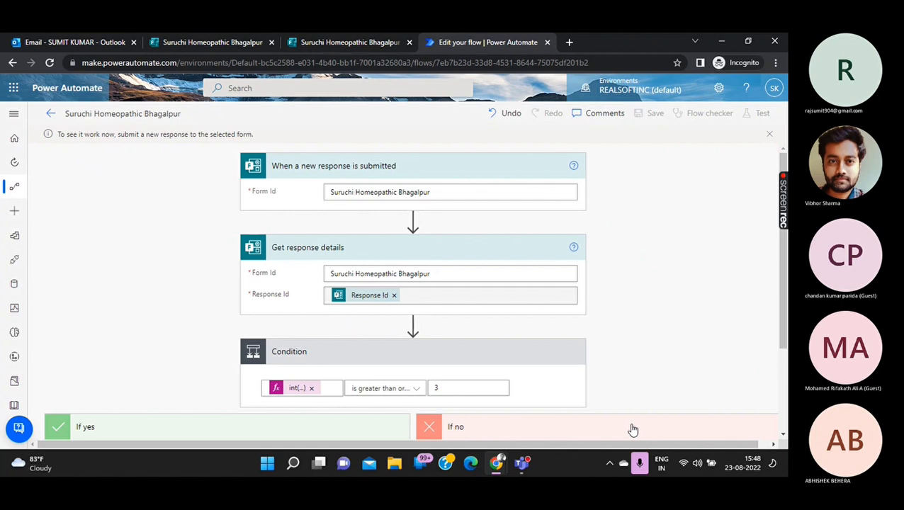
pyautogui.scroll(-2, 653, 389)
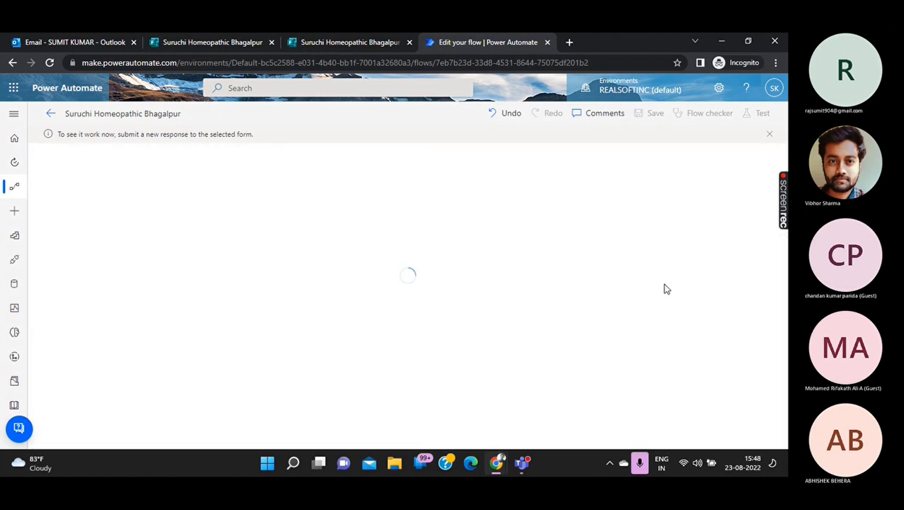
# Submit a new response in the form preview with Medicine for Clinic Survey and a three-star rating.
pyautogui.click(367, 44)
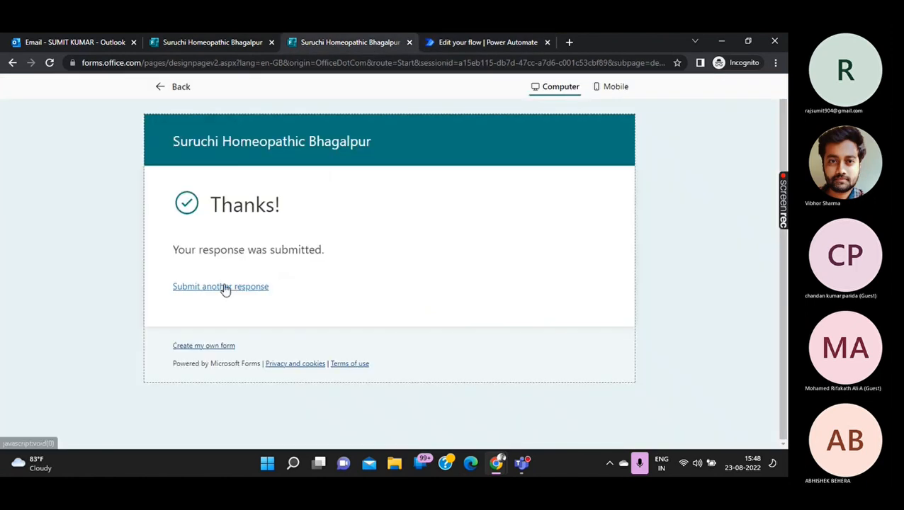
pyautogui.click(224, 288)
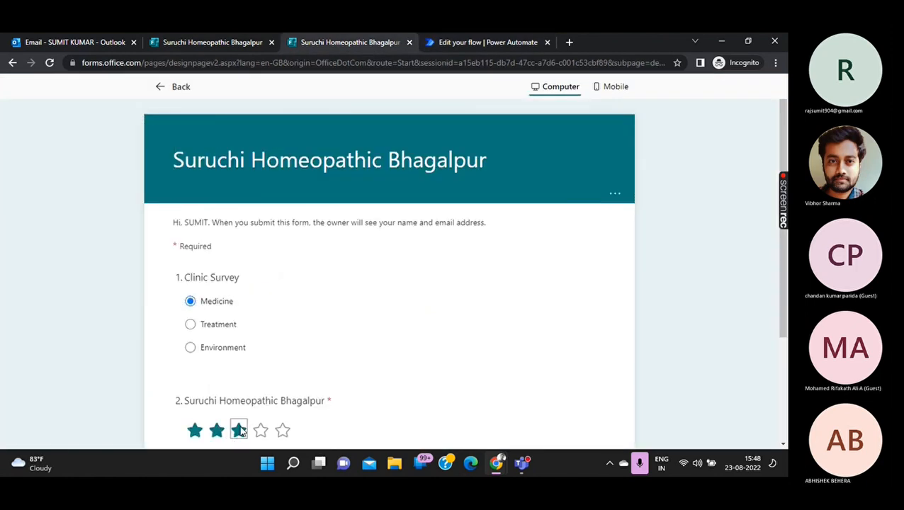
pyautogui.scroll(-3, 240, 397)
pyautogui.click(224, 326)
# Submit another form response choosing Treatment for Clinic Survey and a two-star rating.
pyautogui.click(207, 287)
pyautogui.click(190, 325)
pyautogui.click(216, 430)
pyautogui.scroll(-3, 282, 377)
pyautogui.click(272, 332)
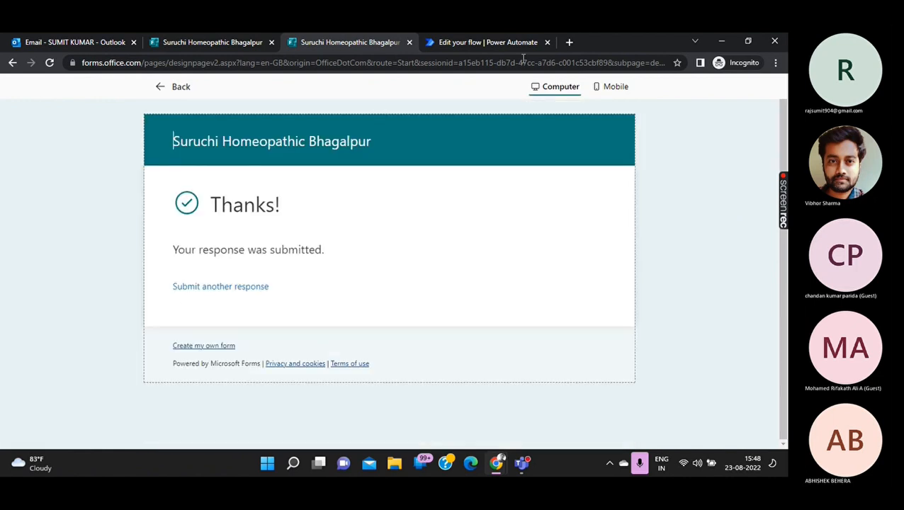
# Check the flow's test run in Power Automate and examine the Condition action's error details.
pyautogui.click(510, 40)
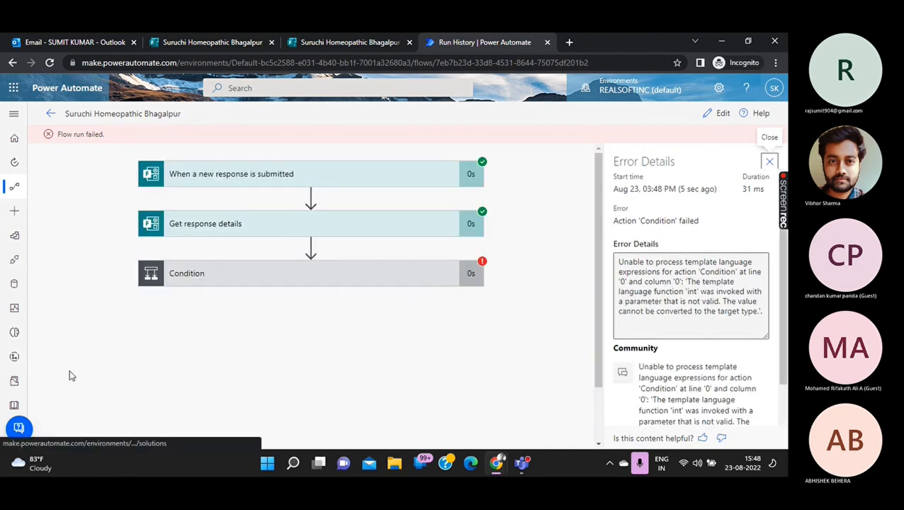
pyautogui.click(264, 274)
pyautogui.scroll(-1, 333, 320)
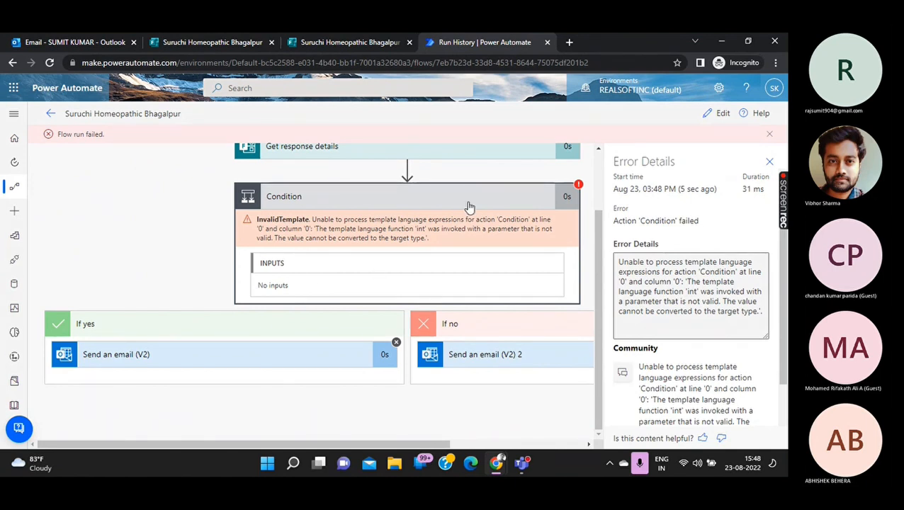
# Reopen the flow for editing and inspect the int expression used as the Condition's first value.
pyautogui.click(719, 114)
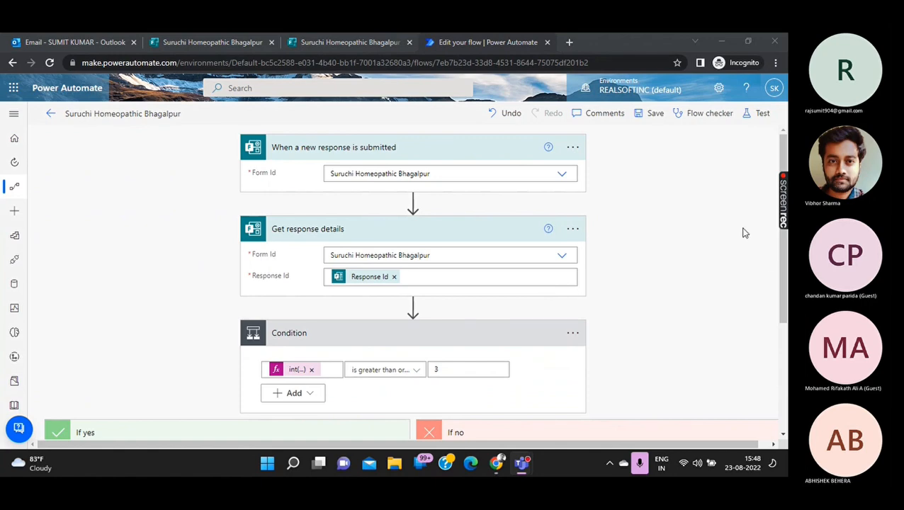
pyautogui.scroll(-1, 469, 248)
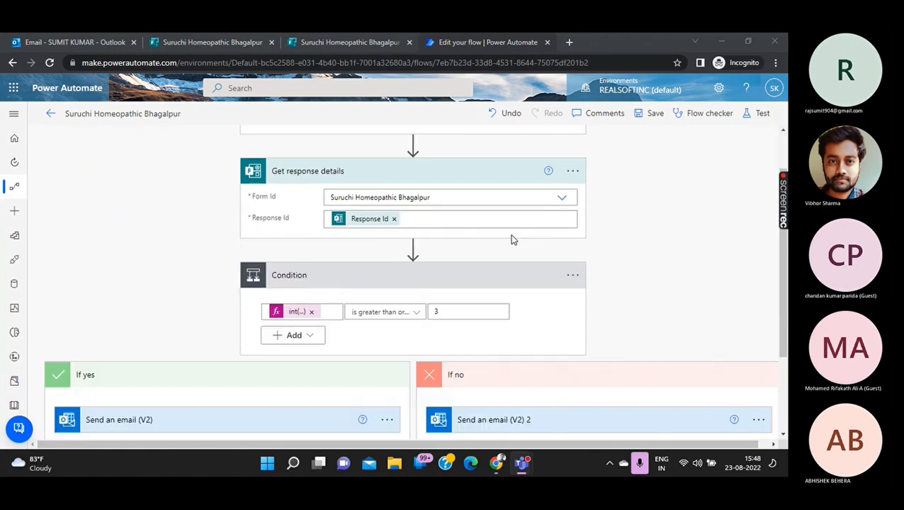
pyautogui.click(305, 305)
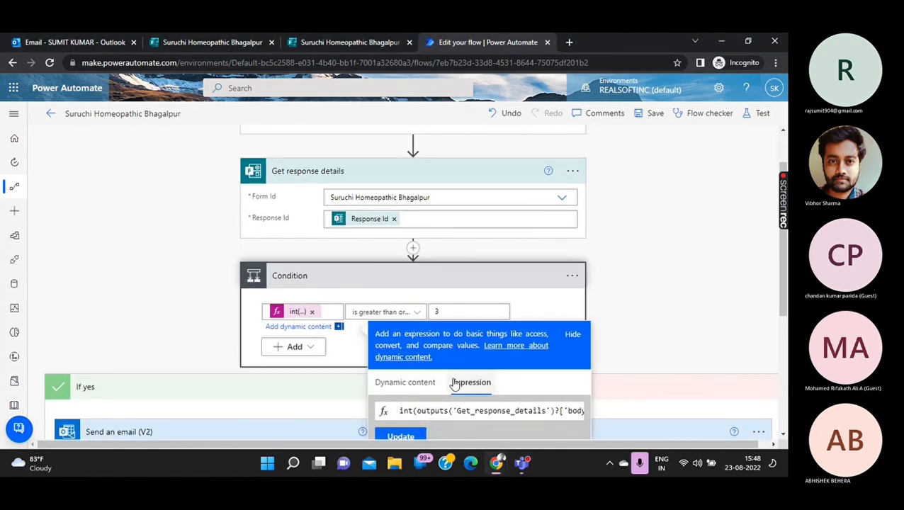
pyautogui.scroll(-3, 468, 355)
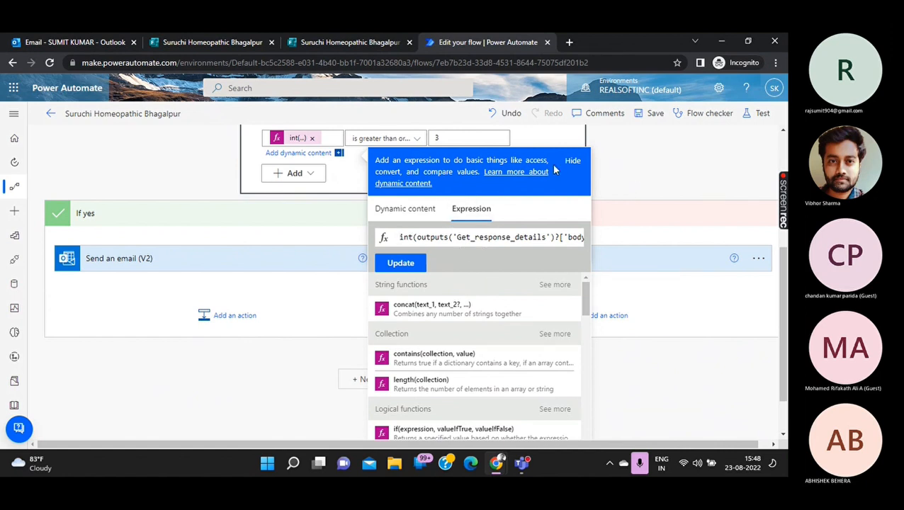
pyautogui.click(571, 163)
pyautogui.click(402, 213)
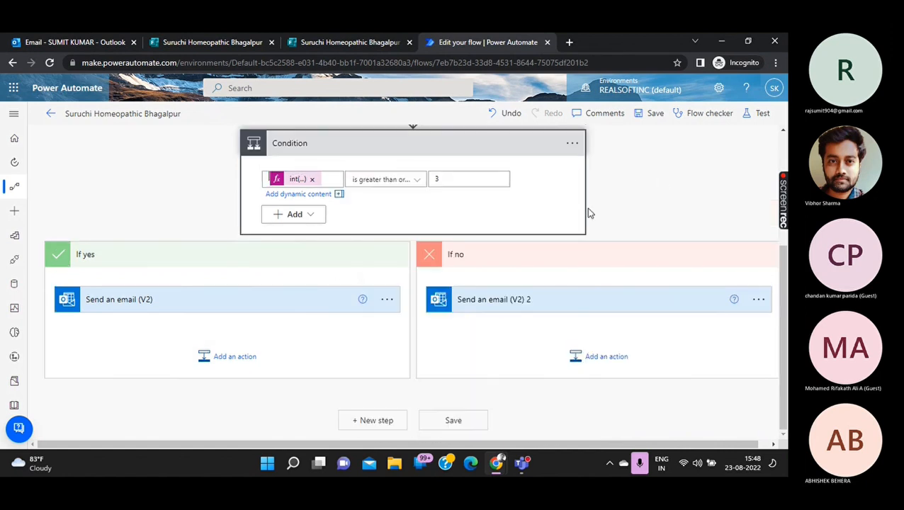
pyautogui.scroll(3, 451, 289)
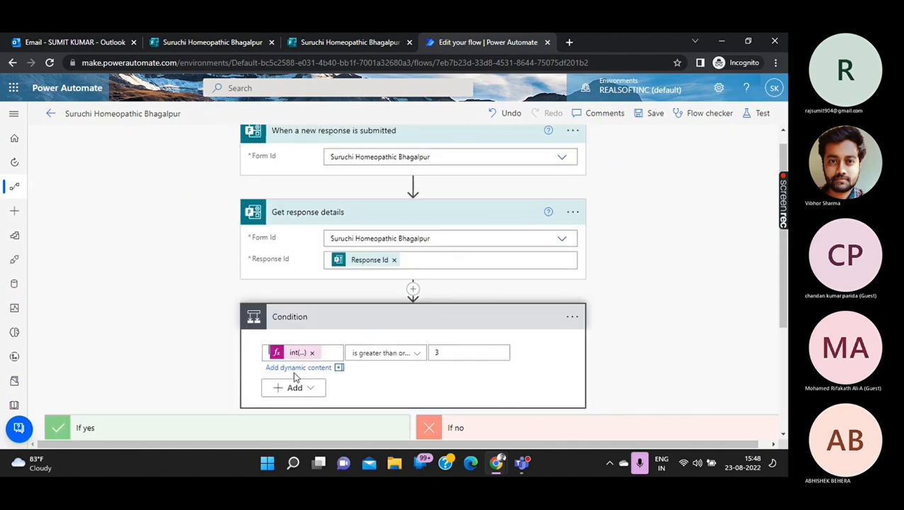
# Replace the Condition's first value with an int() expression wrapping the trigger's Response Id dynamic content.
pyautogui.click(311, 353)
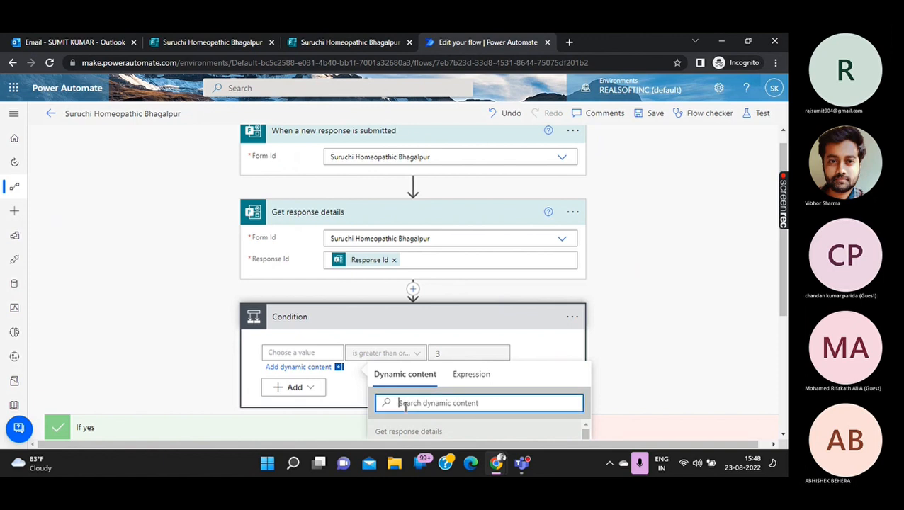
pyautogui.scroll(-3, 460, 375)
pyautogui.click(478, 207)
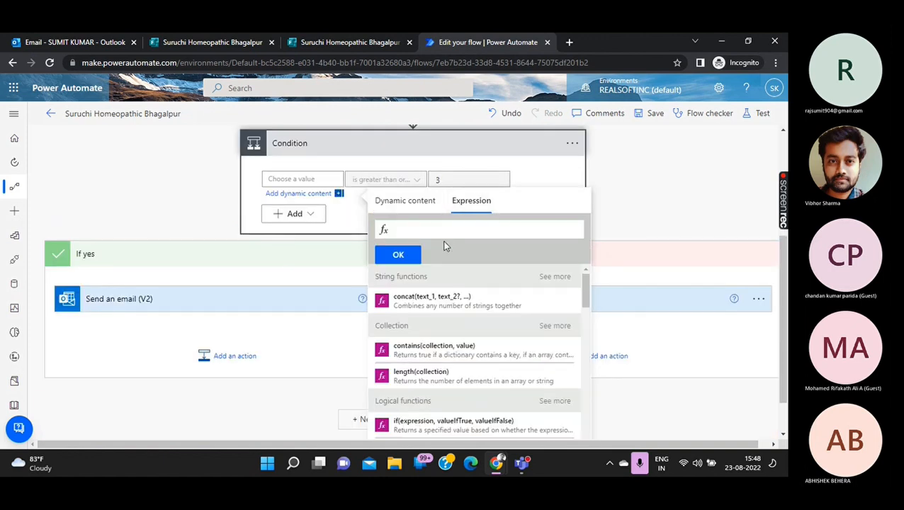
pyautogui.write('int(')
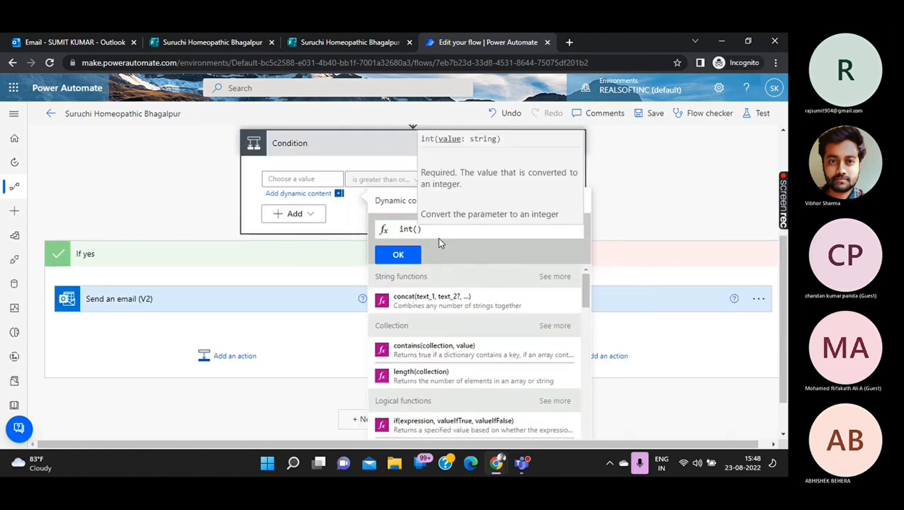
pyautogui.click(397, 201)
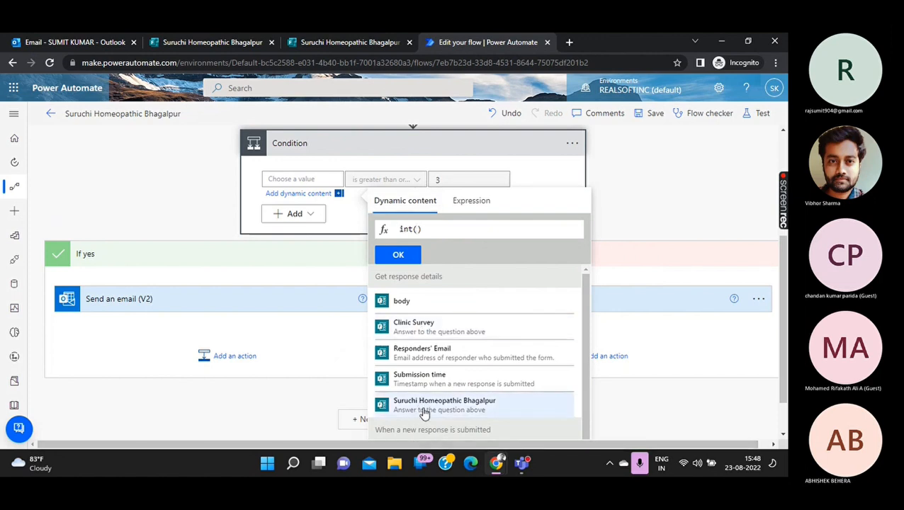
pyautogui.scroll(-3, 471, 401)
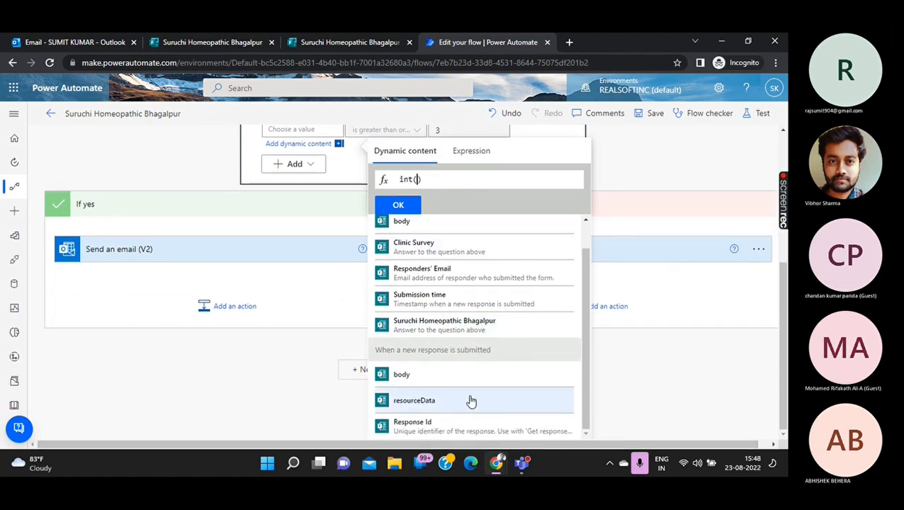
pyautogui.scroll(-2, 471, 402)
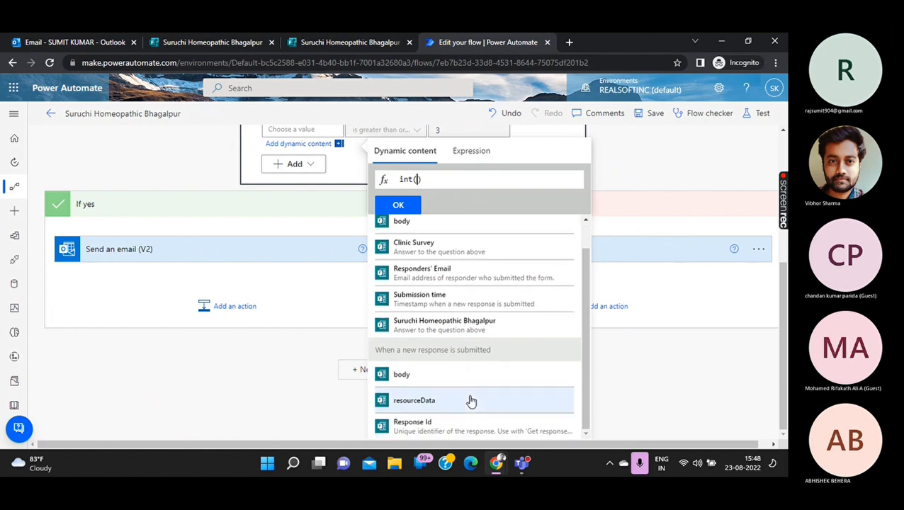
pyautogui.click(439, 427)
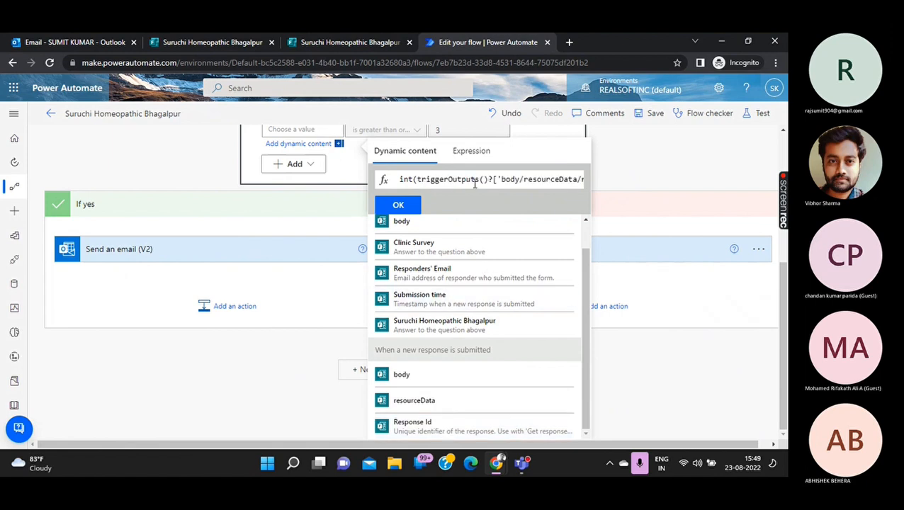
pyautogui.click(401, 206)
pyautogui.click(611, 224)
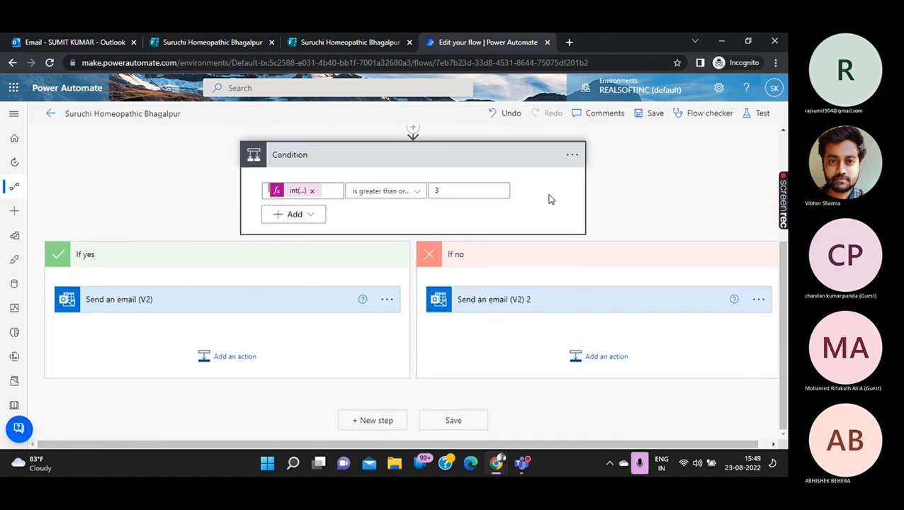
# Save the flow with the changed Condition and start another manual test.
pyautogui.scroll(3, 657, 216)
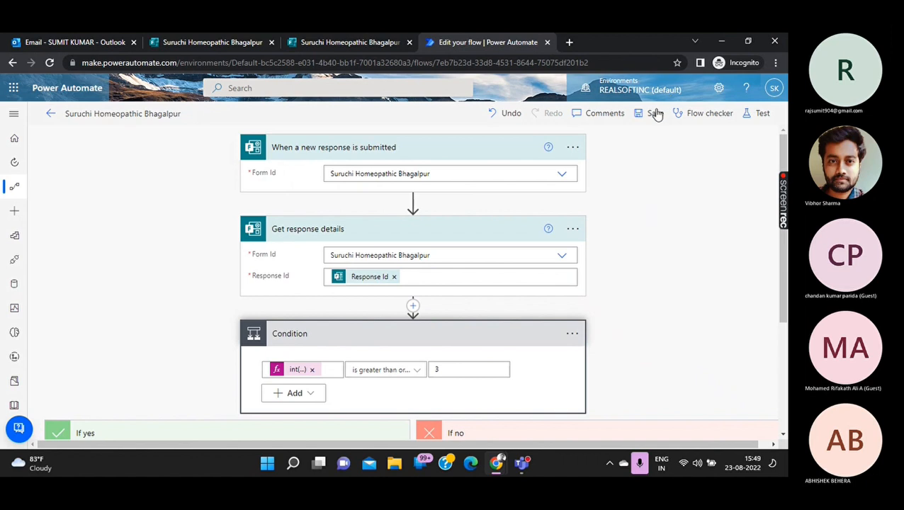
pyautogui.click(654, 114)
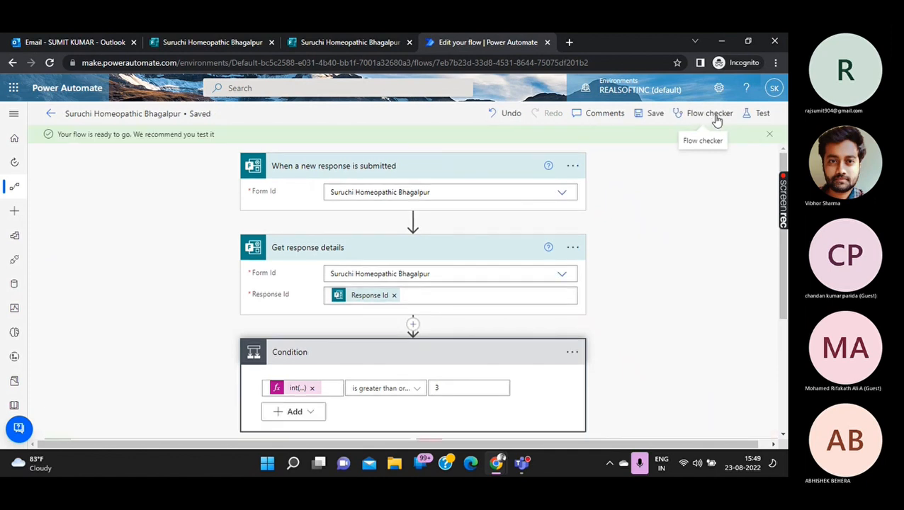
pyautogui.click(753, 114)
pyautogui.click(621, 426)
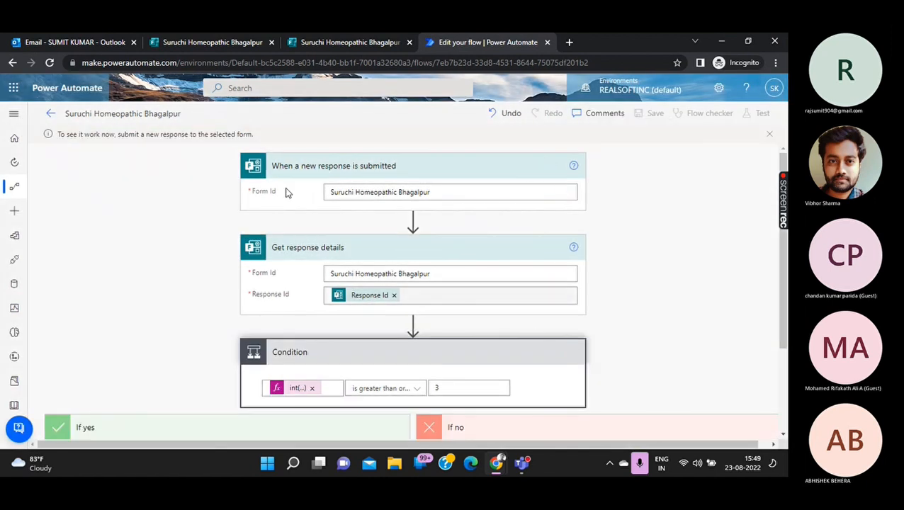
# Open the Clinic Survey question in the Microsoft Forms designer, and close the designer page.
pyautogui.click(229, 44)
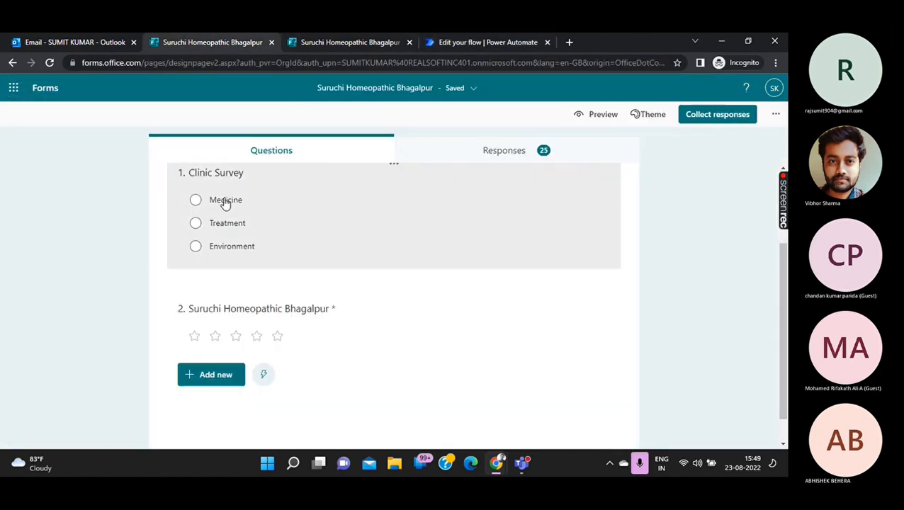
pyautogui.click(220, 245)
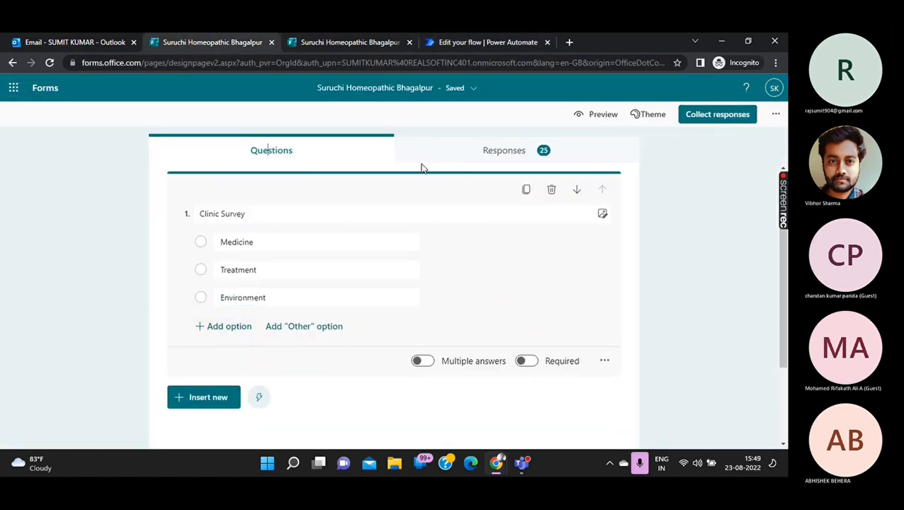
pyautogui.click(272, 43)
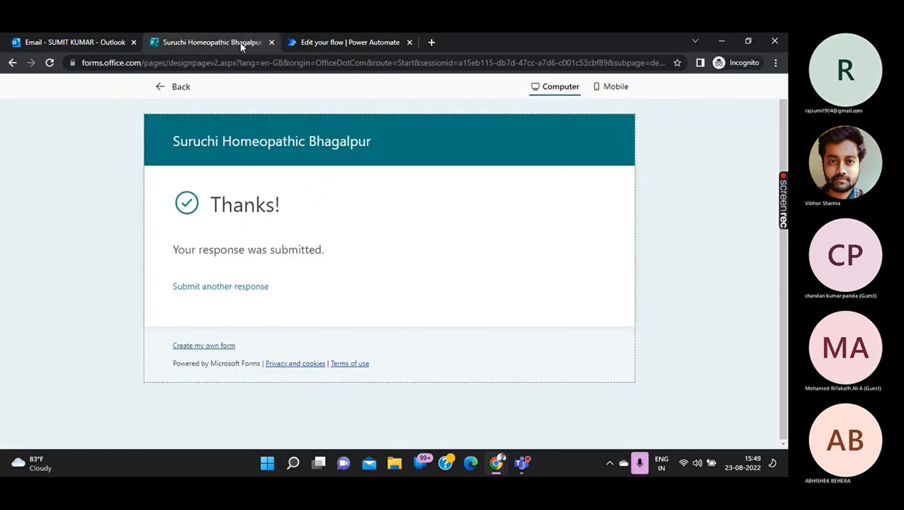
# Submit a form response choosing Medicine for Clinic Survey and a three-star rating.
pyautogui.click(232, 287)
pyautogui.click(199, 302)
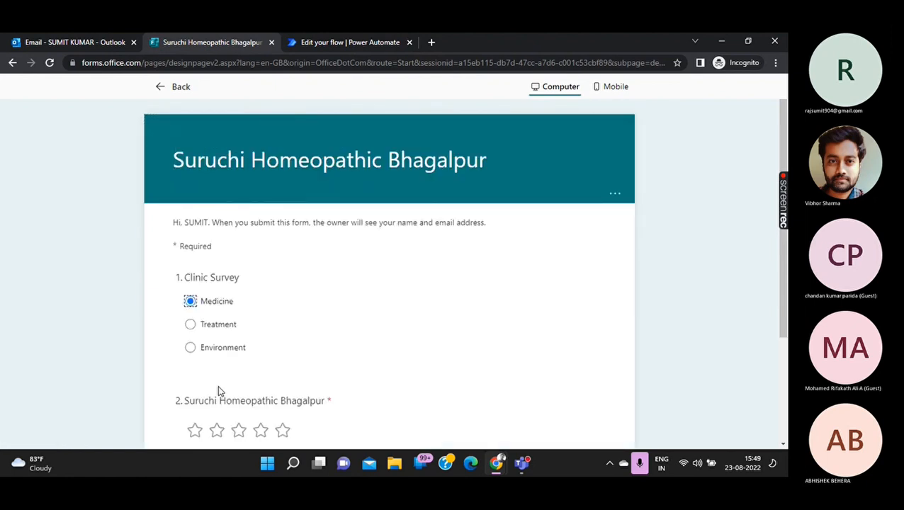
pyautogui.click(238, 430)
pyautogui.scroll(-2, 240, 429)
pyautogui.click(262, 328)
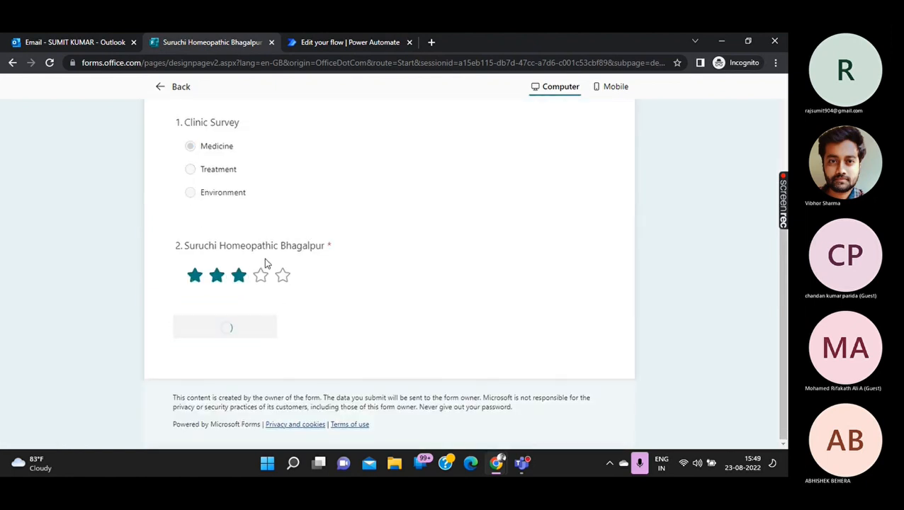
# Submit another form response choosing Treatment for Clinic Survey and a one-star rating.
pyautogui.click(221, 301)
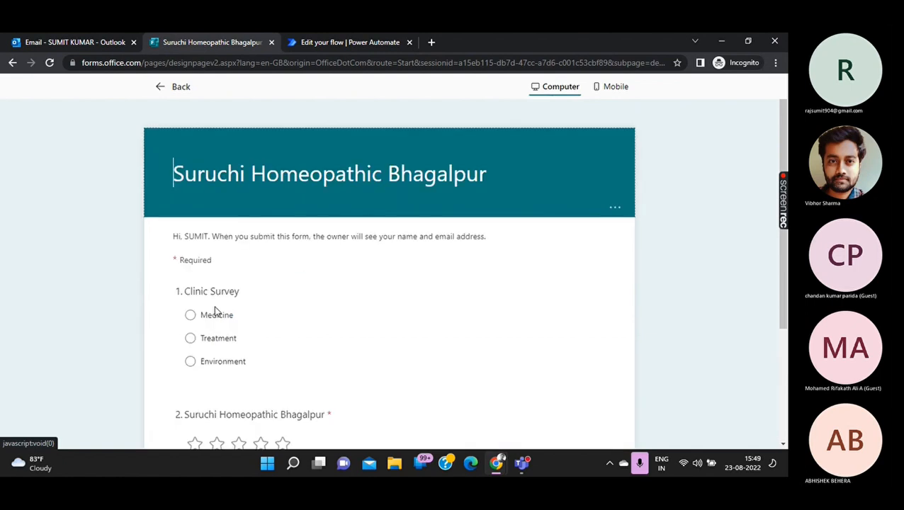
pyautogui.click(190, 339)
pyautogui.scroll(-3, 250, 359)
pyautogui.click(194, 328)
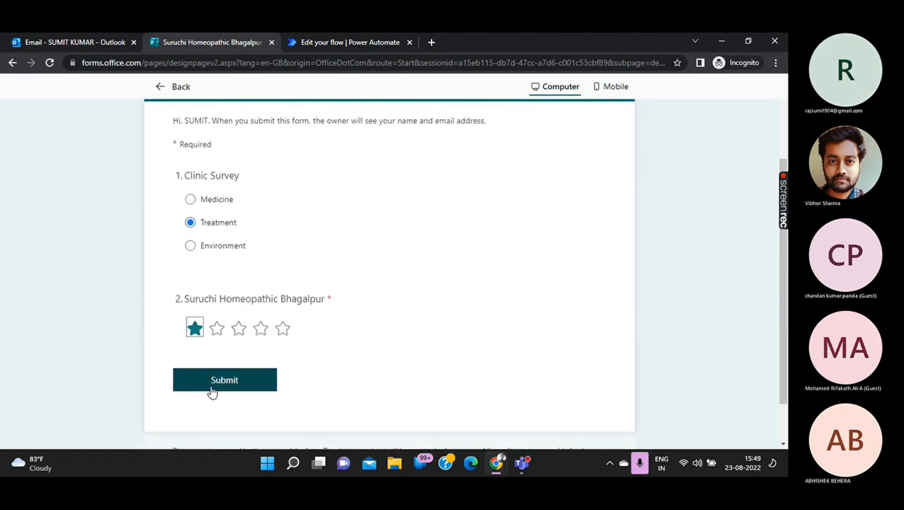
pyautogui.click(211, 388)
# Check the flow's run result in Power Automate and read the newest response email in the Outlook inbox.
pyautogui.click(370, 41)
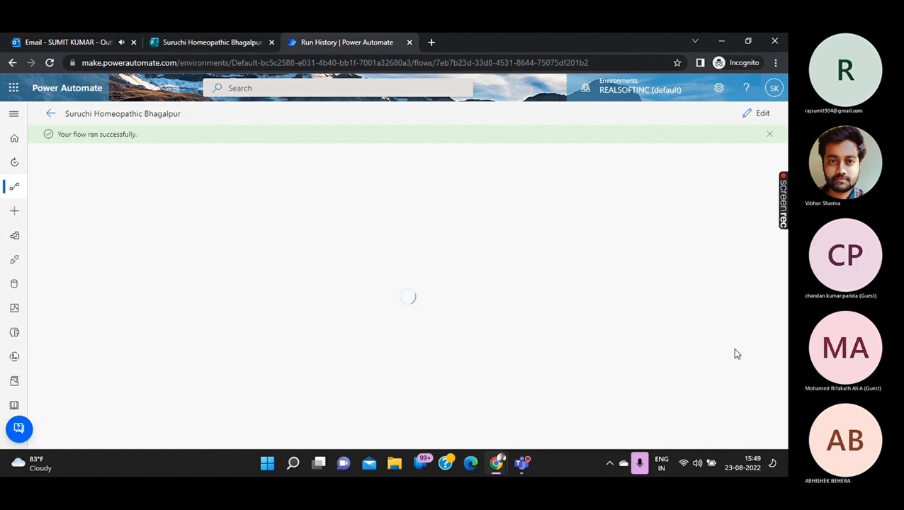
pyautogui.click(80, 45)
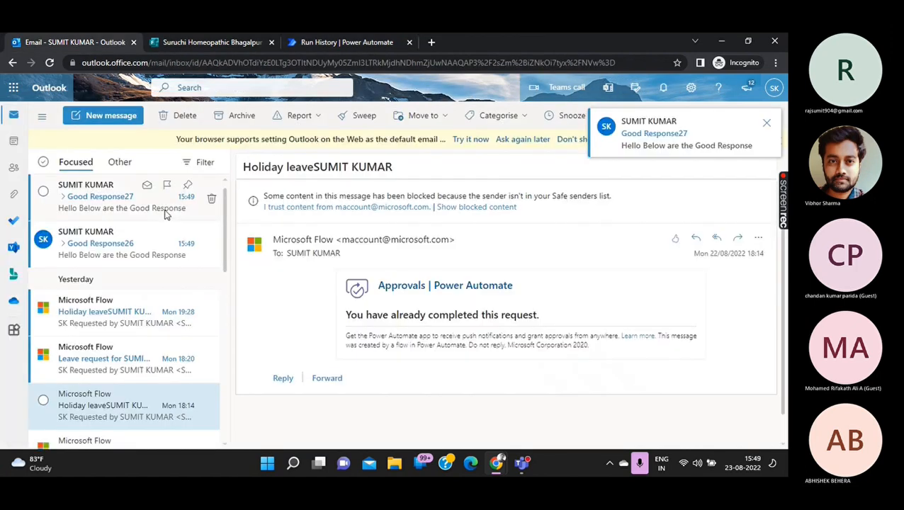
pyautogui.click(141, 208)
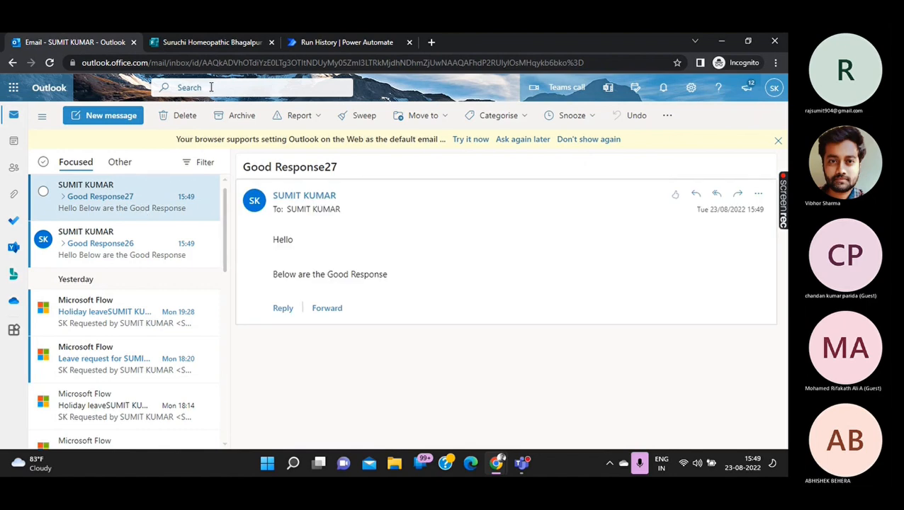
pyautogui.click(216, 42)
pyautogui.click(317, 40)
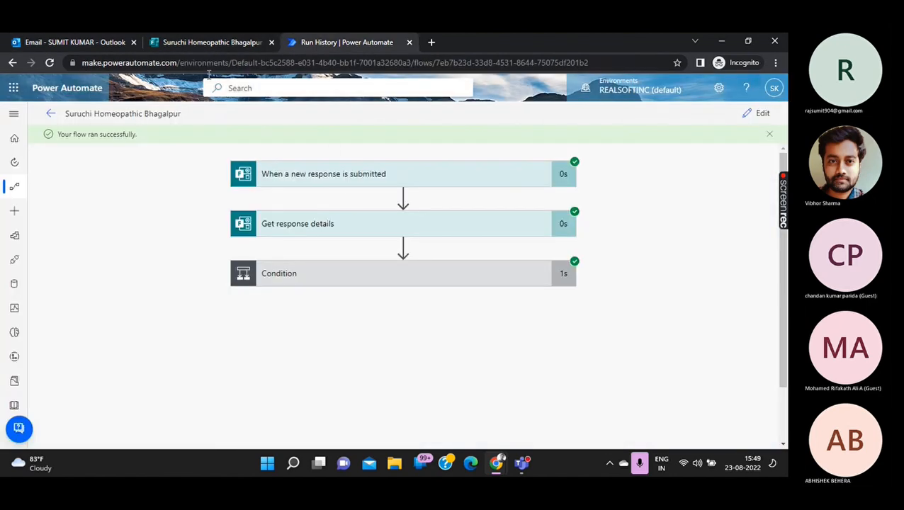
pyautogui.moveTo(533, 465)
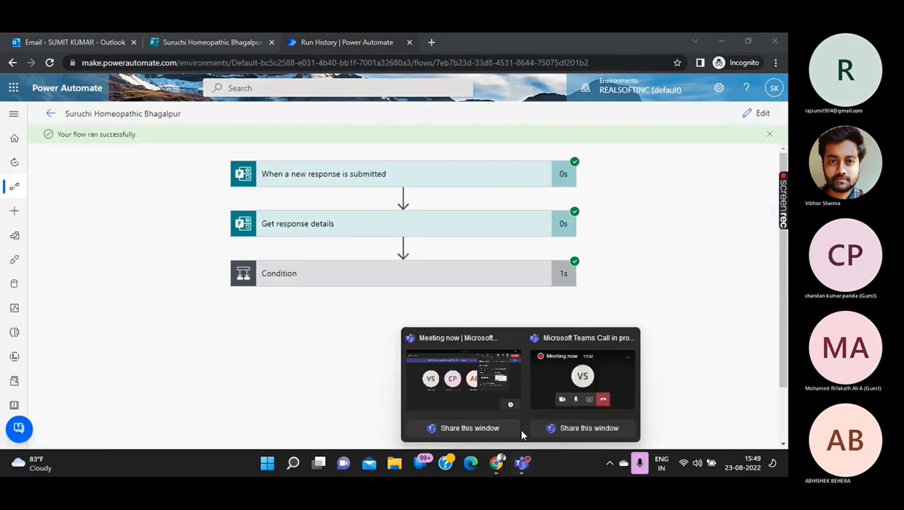
pyautogui.moveTo(553, 378)
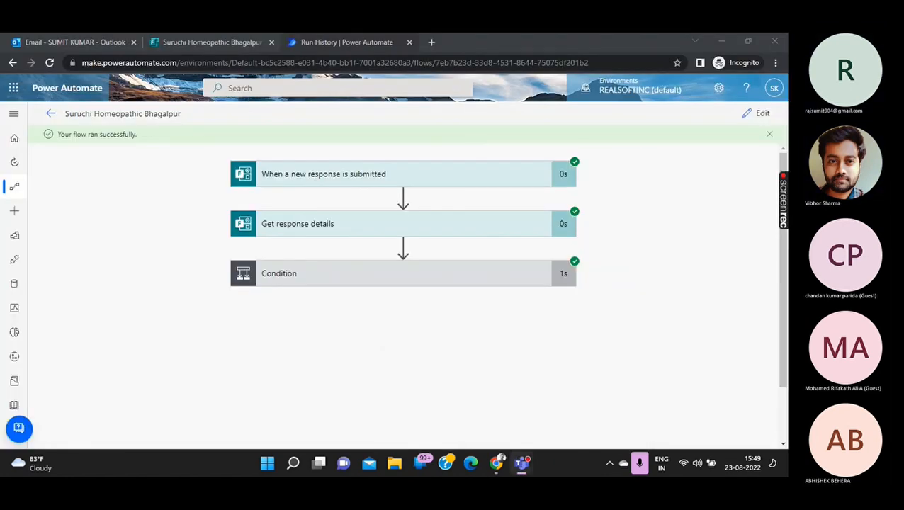
pyautogui.click(82, 41)
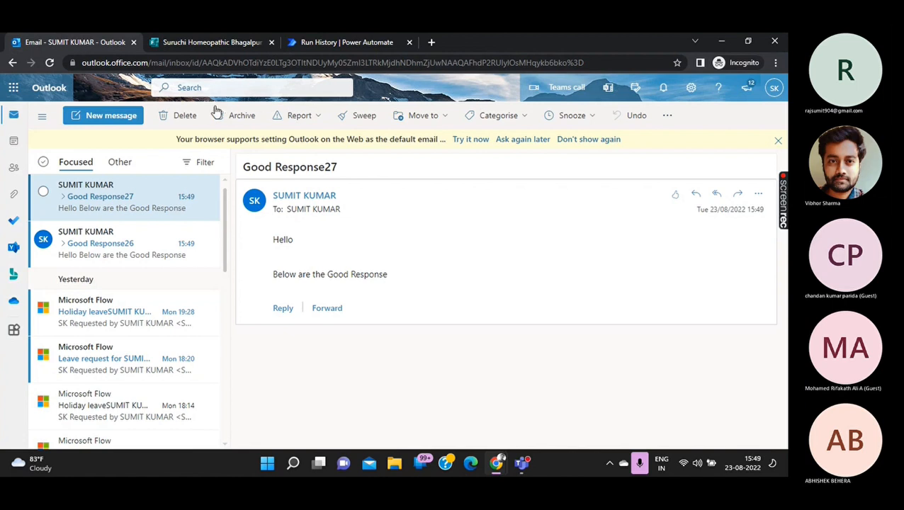
# Submit a further form response choosing Medicine for Clinic Survey and a one-star rating.
pyautogui.click(248, 42)
pyautogui.click(221, 286)
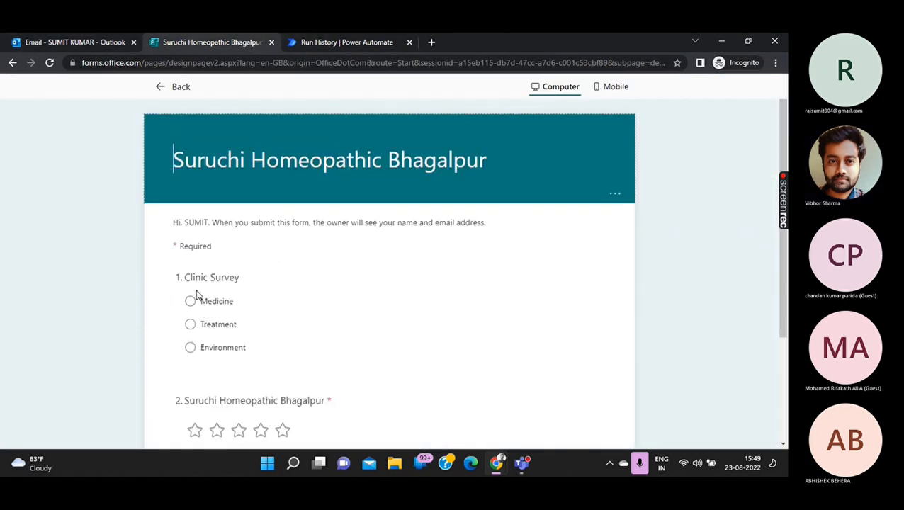
pyautogui.click(190, 301)
pyautogui.click(195, 430)
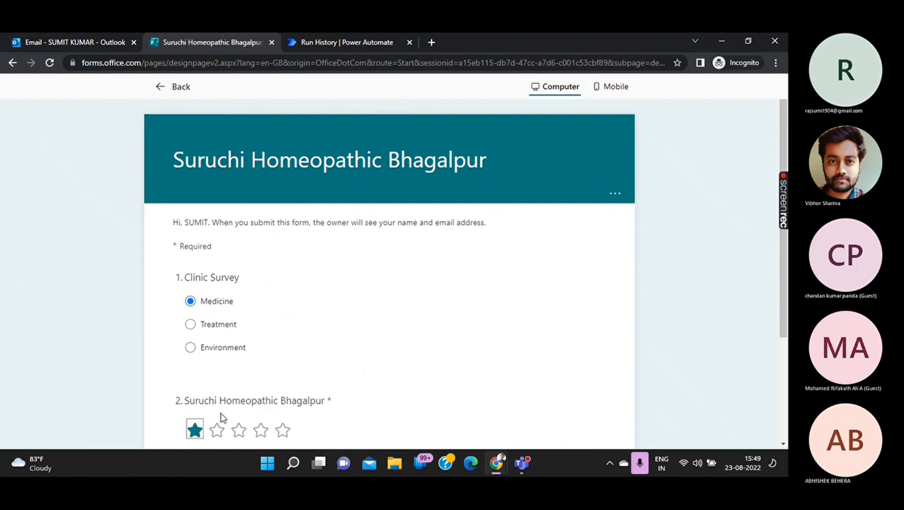
pyautogui.scroll(-2, 221, 420)
pyautogui.click(224, 365)
# Return to the flow's run page, switch to the Microsoft Teams meeting and stop sharing the screen.
pyautogui.click(330, 40)
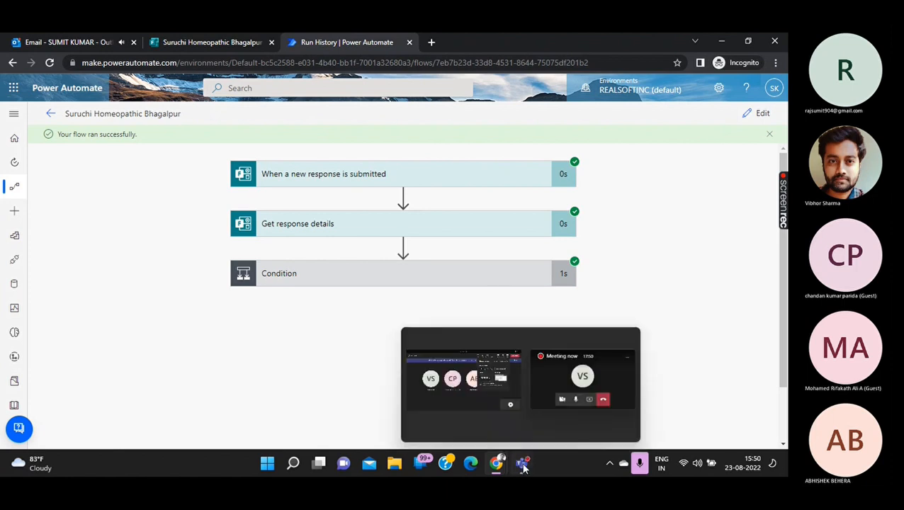
pyautogui.click(500, 379)
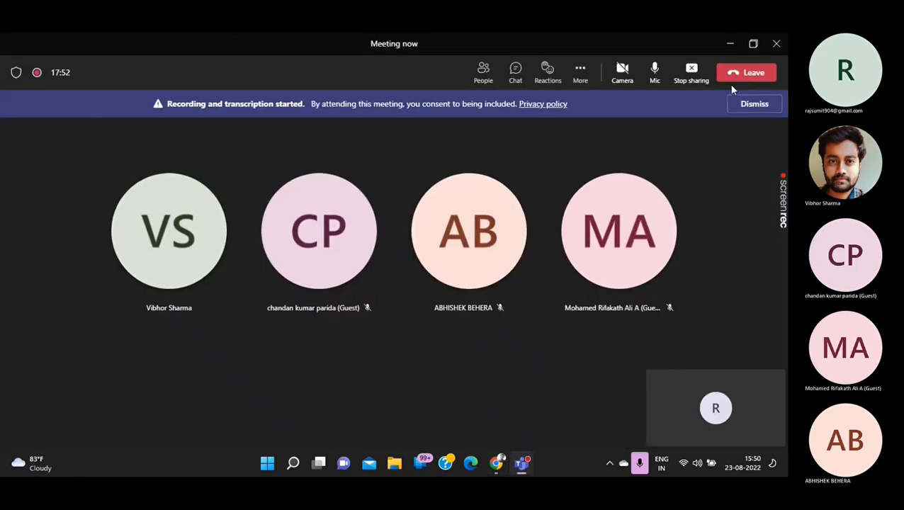
pyautogui.click(691, 71)
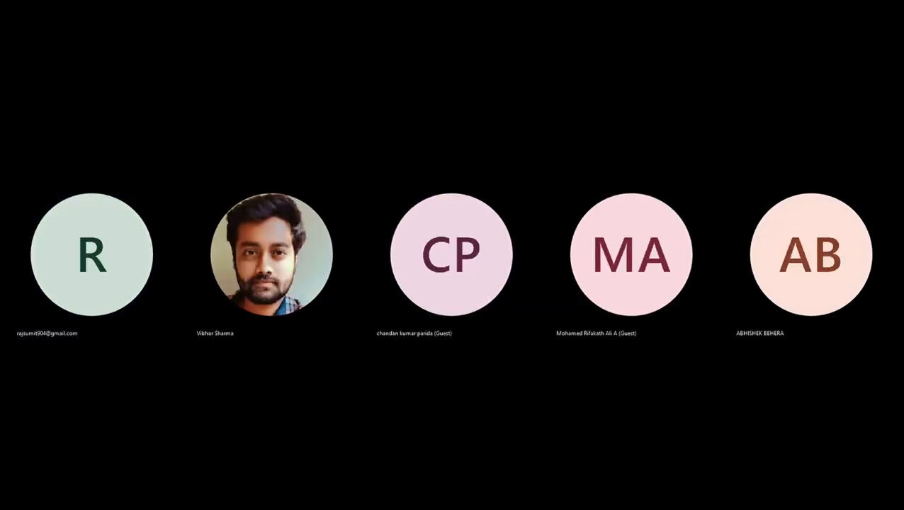